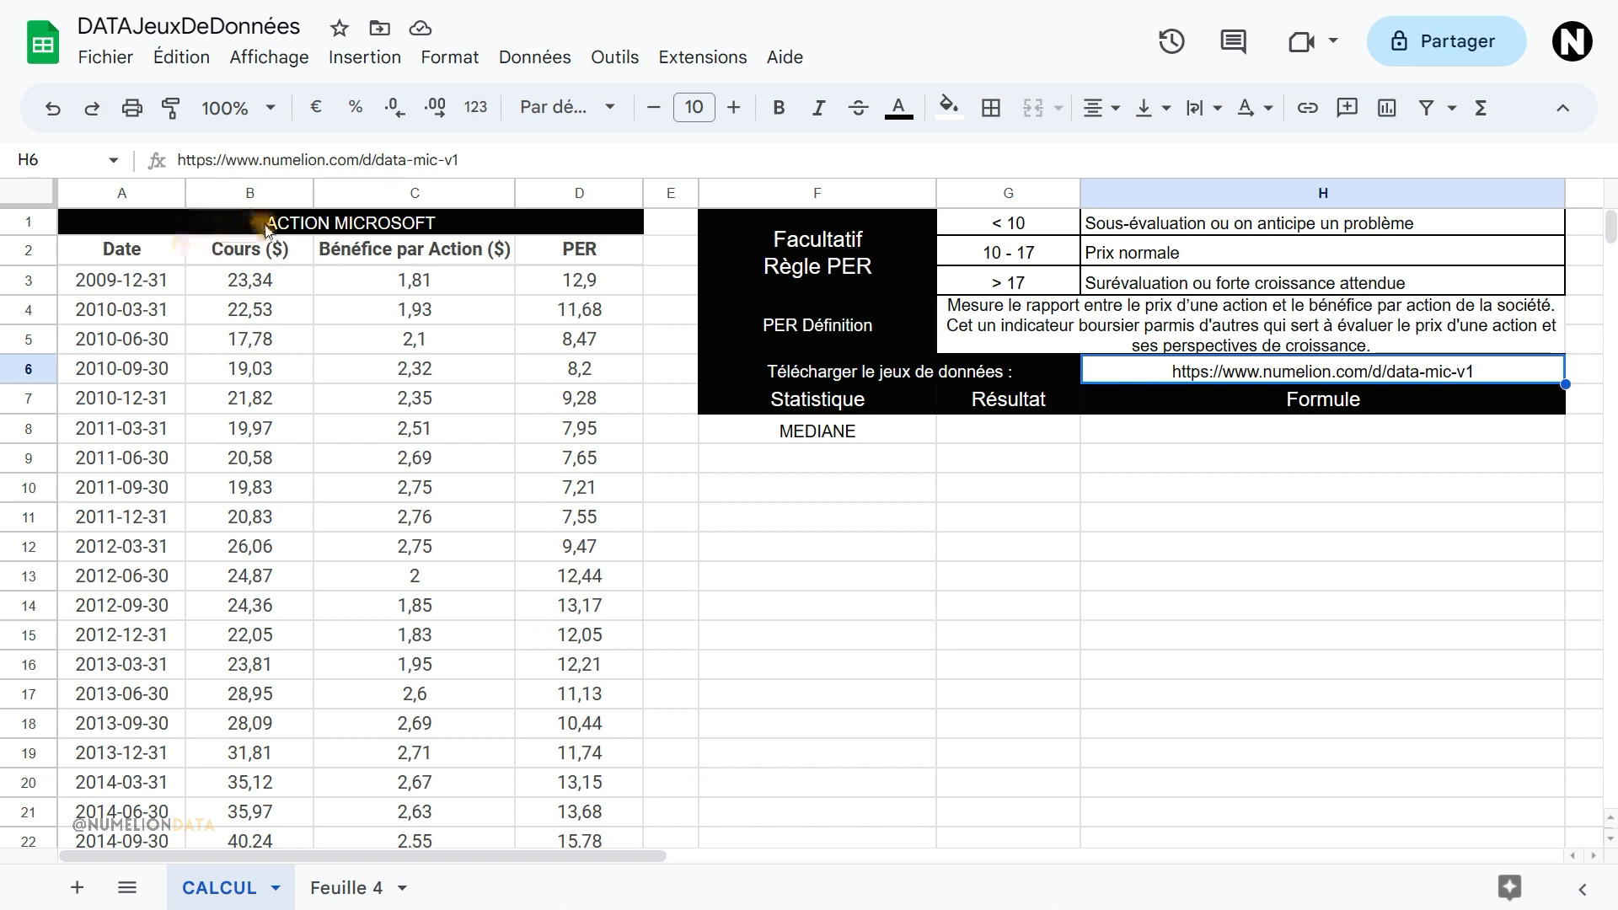
# Examine the Microsoft stock table's date, price and PER columns and the MEDIANE row of the statistics table.
pyautogui.moveTo(105, 286); pyautogui.dragTo(127, 513)
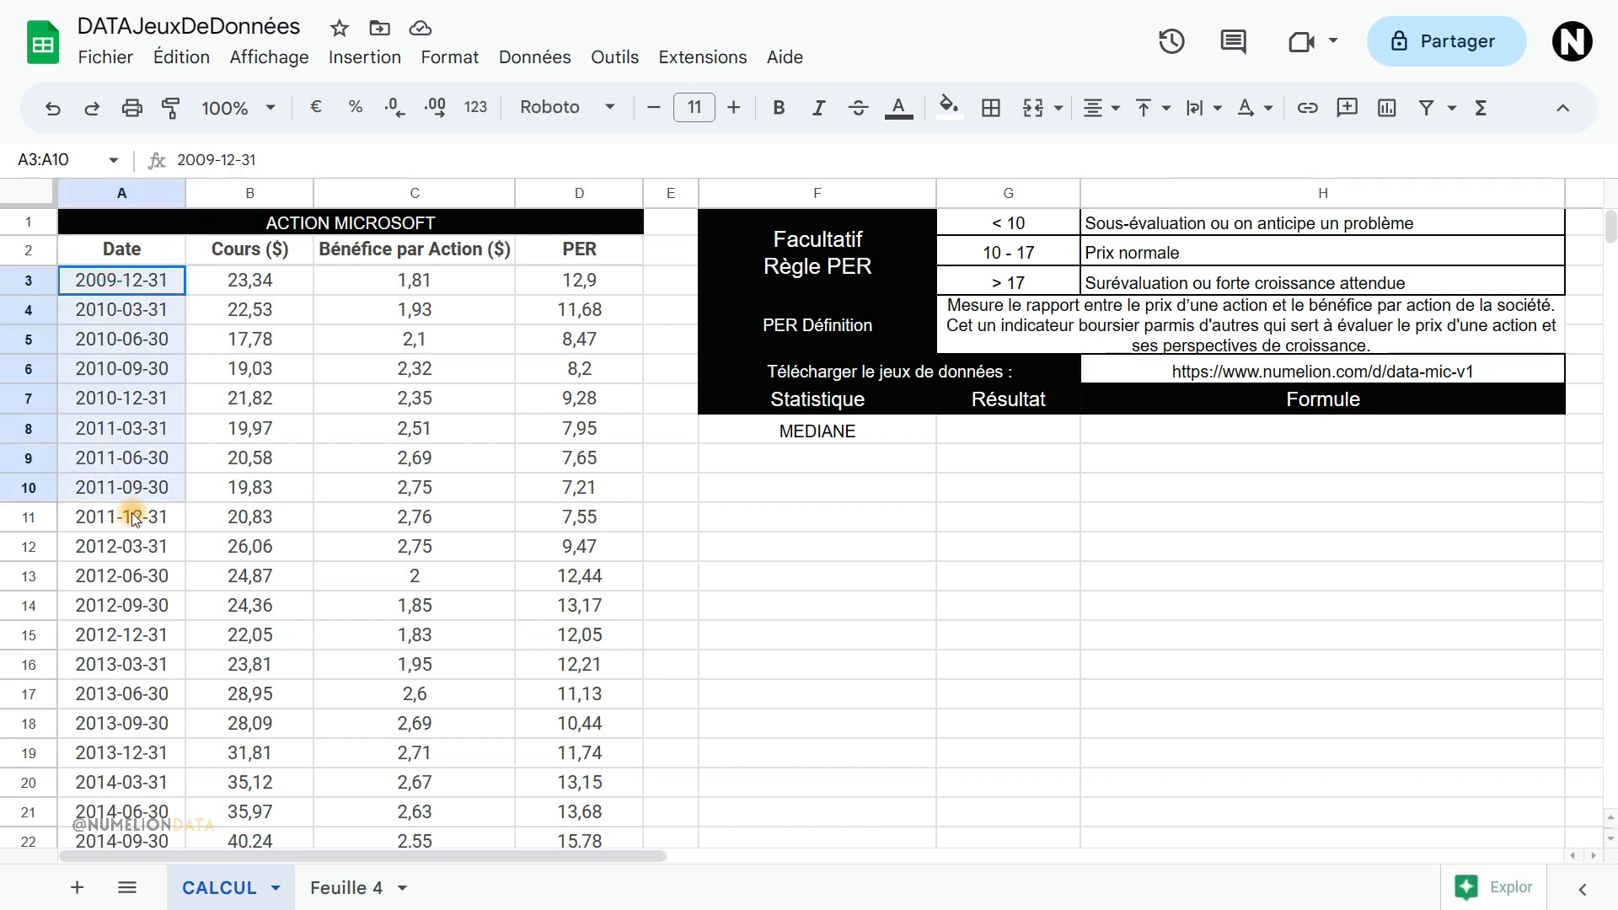
pyautogui.click(247, 286)
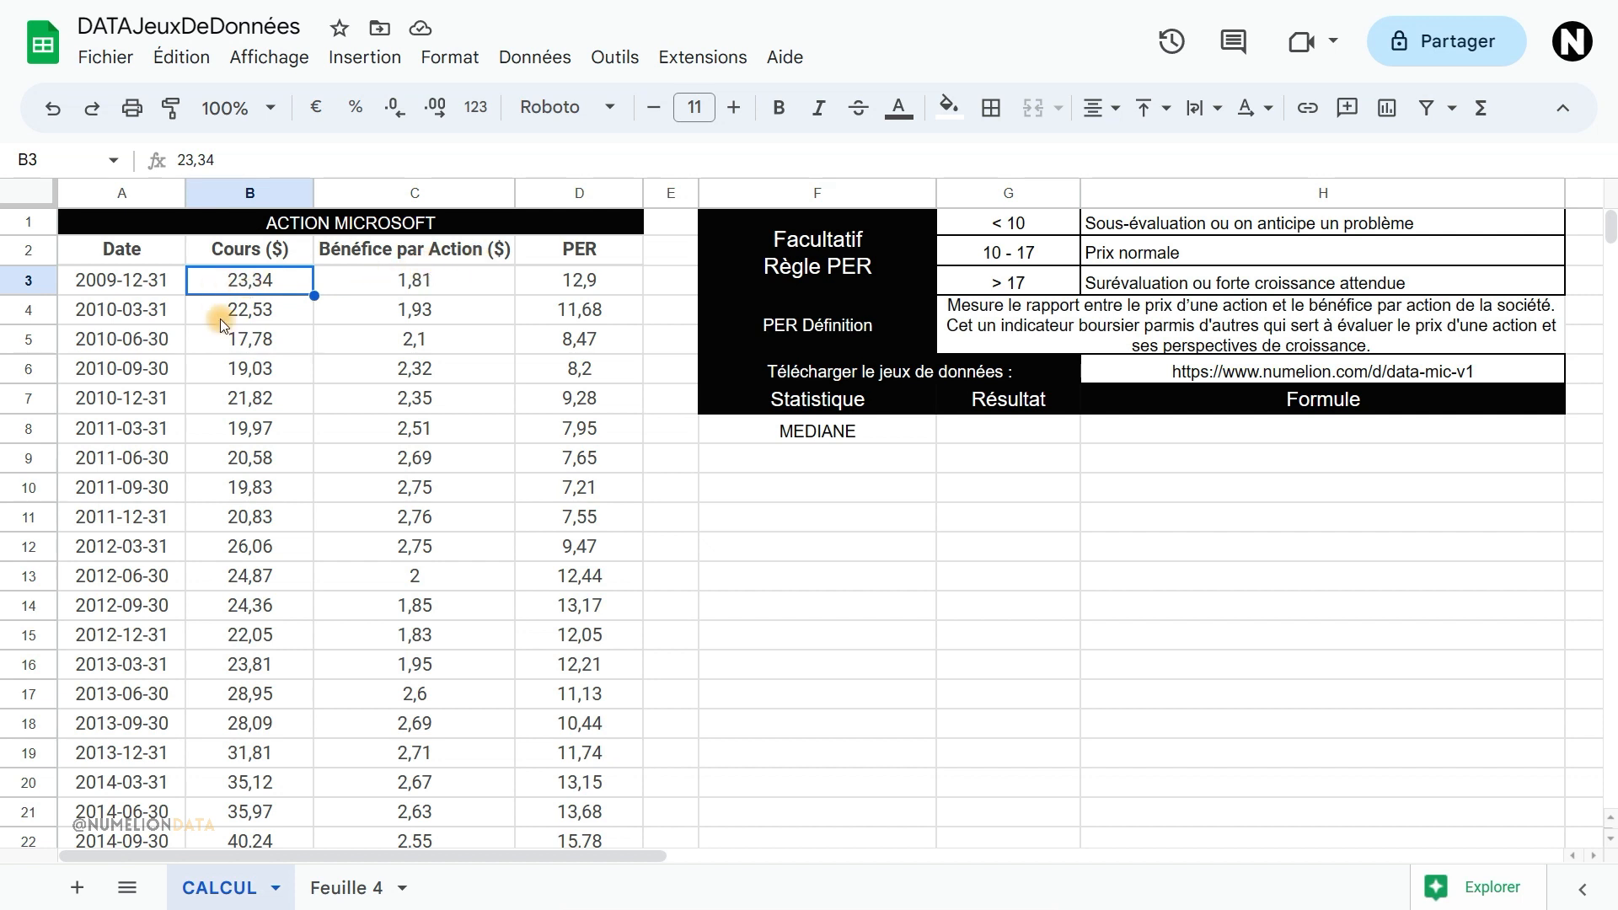
pyautogui.click(600, 280)
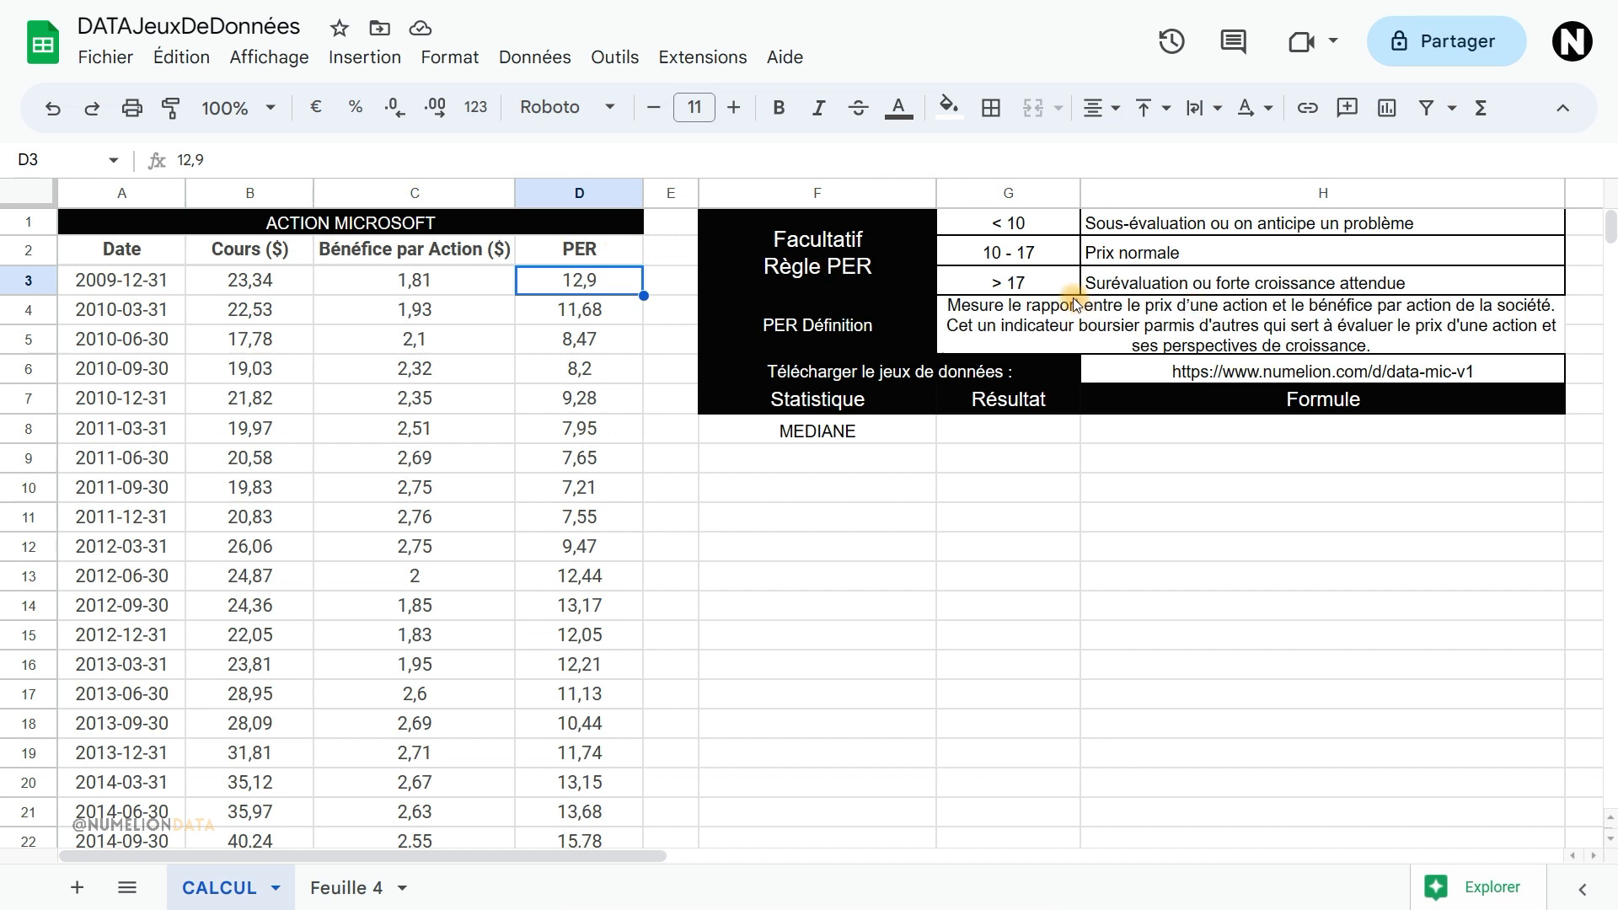
pyautogui.click(579, 253)
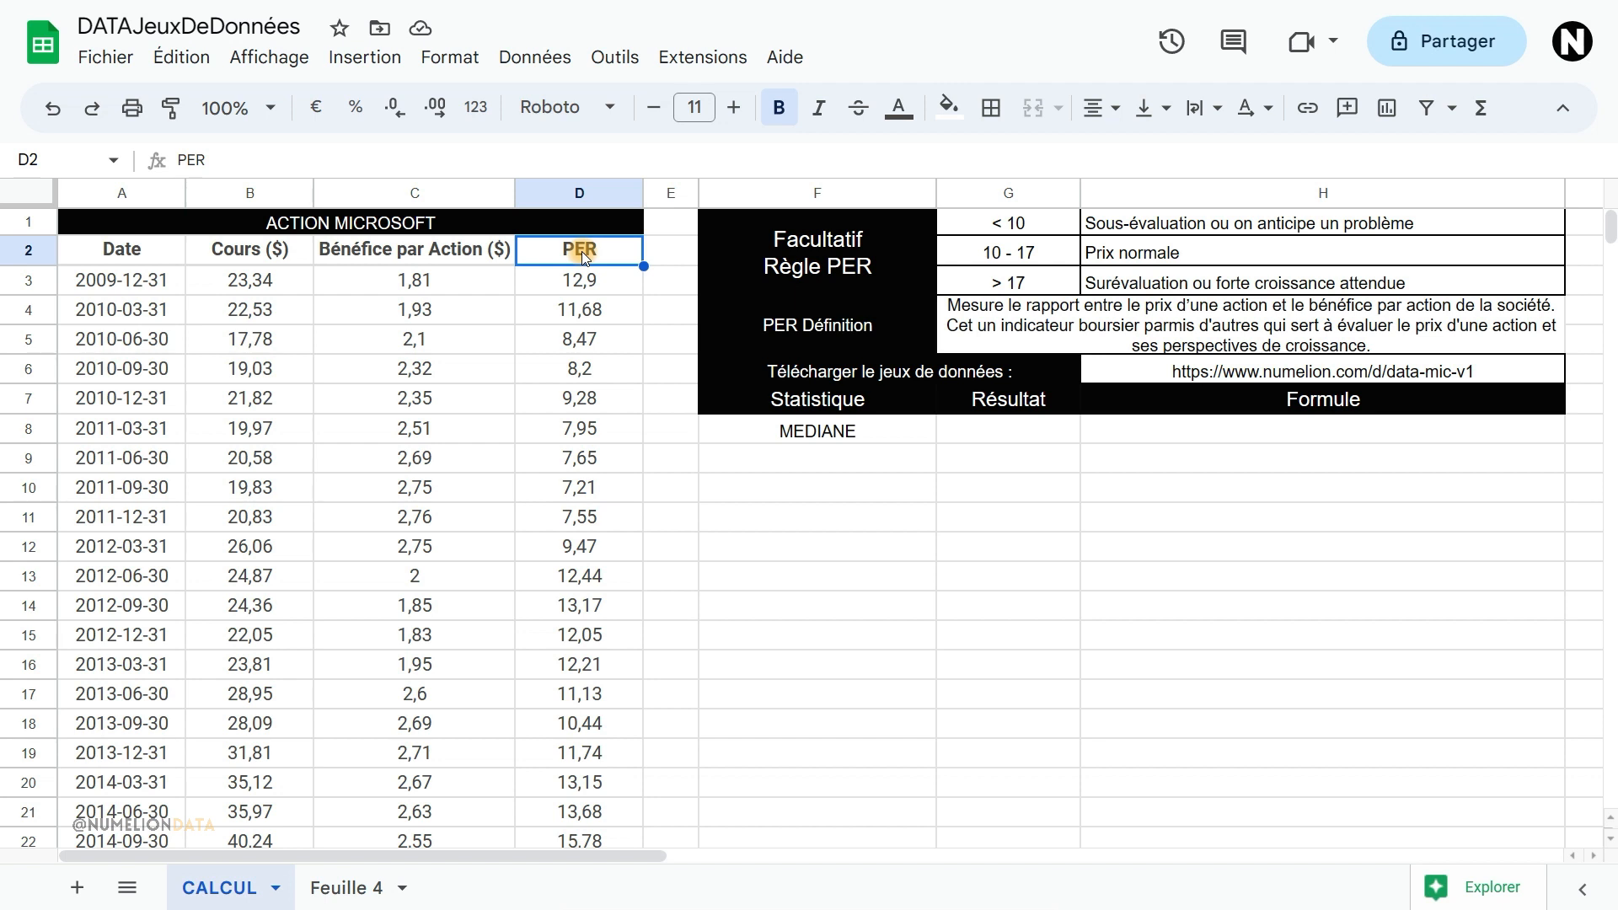
pyautogui.click(916, 442)
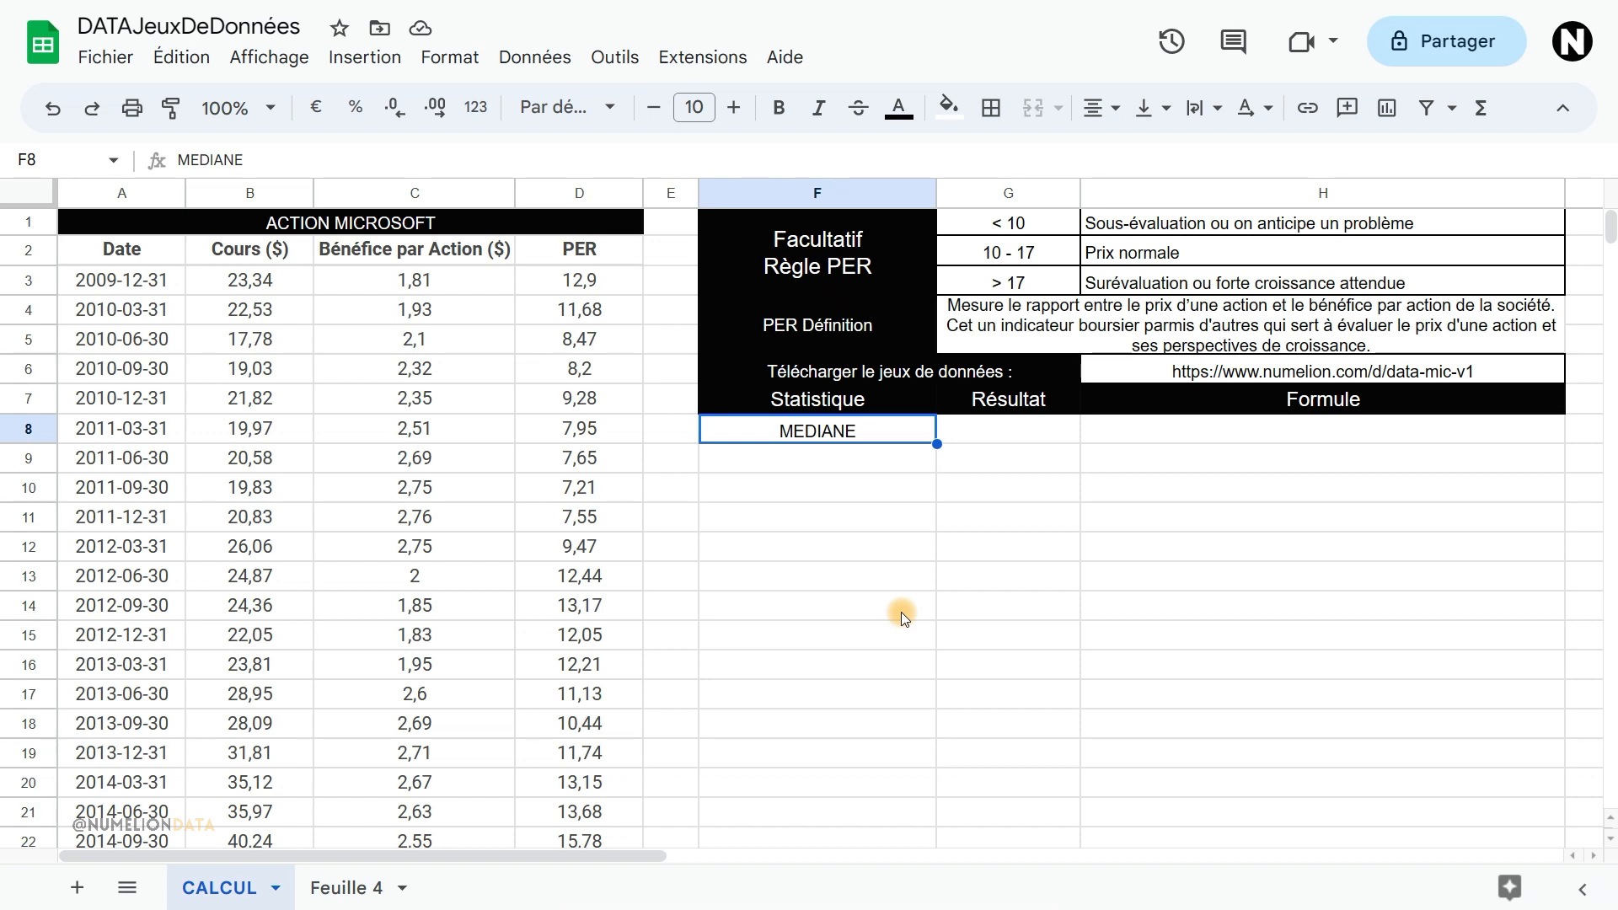
# Examine the three-value example series in row 13 and the mean and median formulas beneath it.
pyautogui.moveTo(268, 856); pyautogui.dragTo(1027, 867)
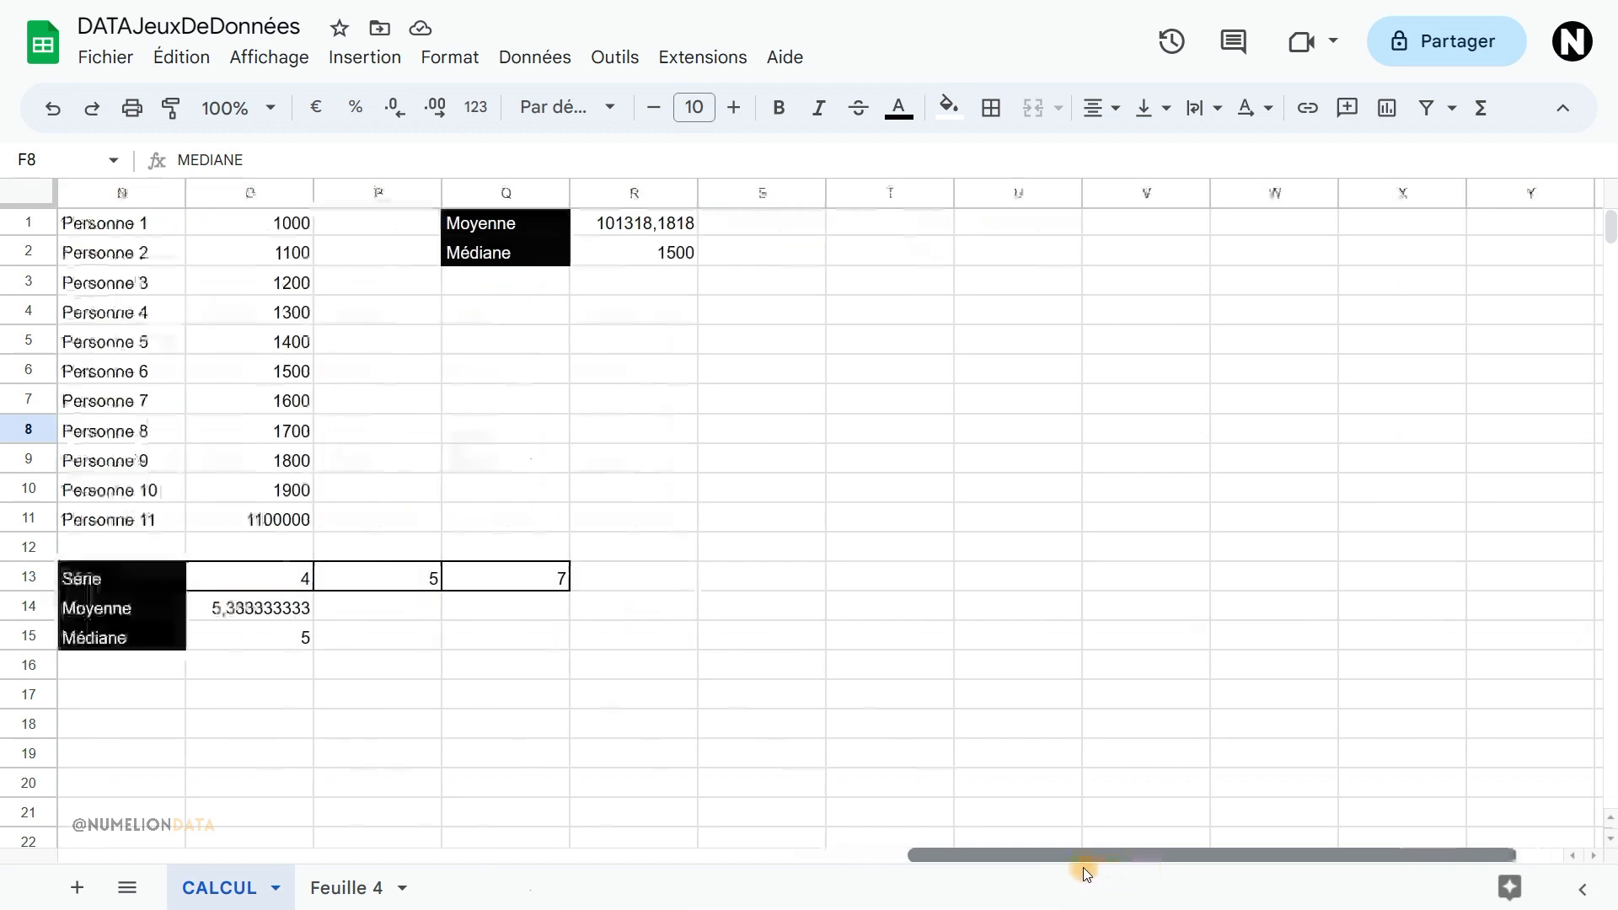
pyautogui.click(367, 576)
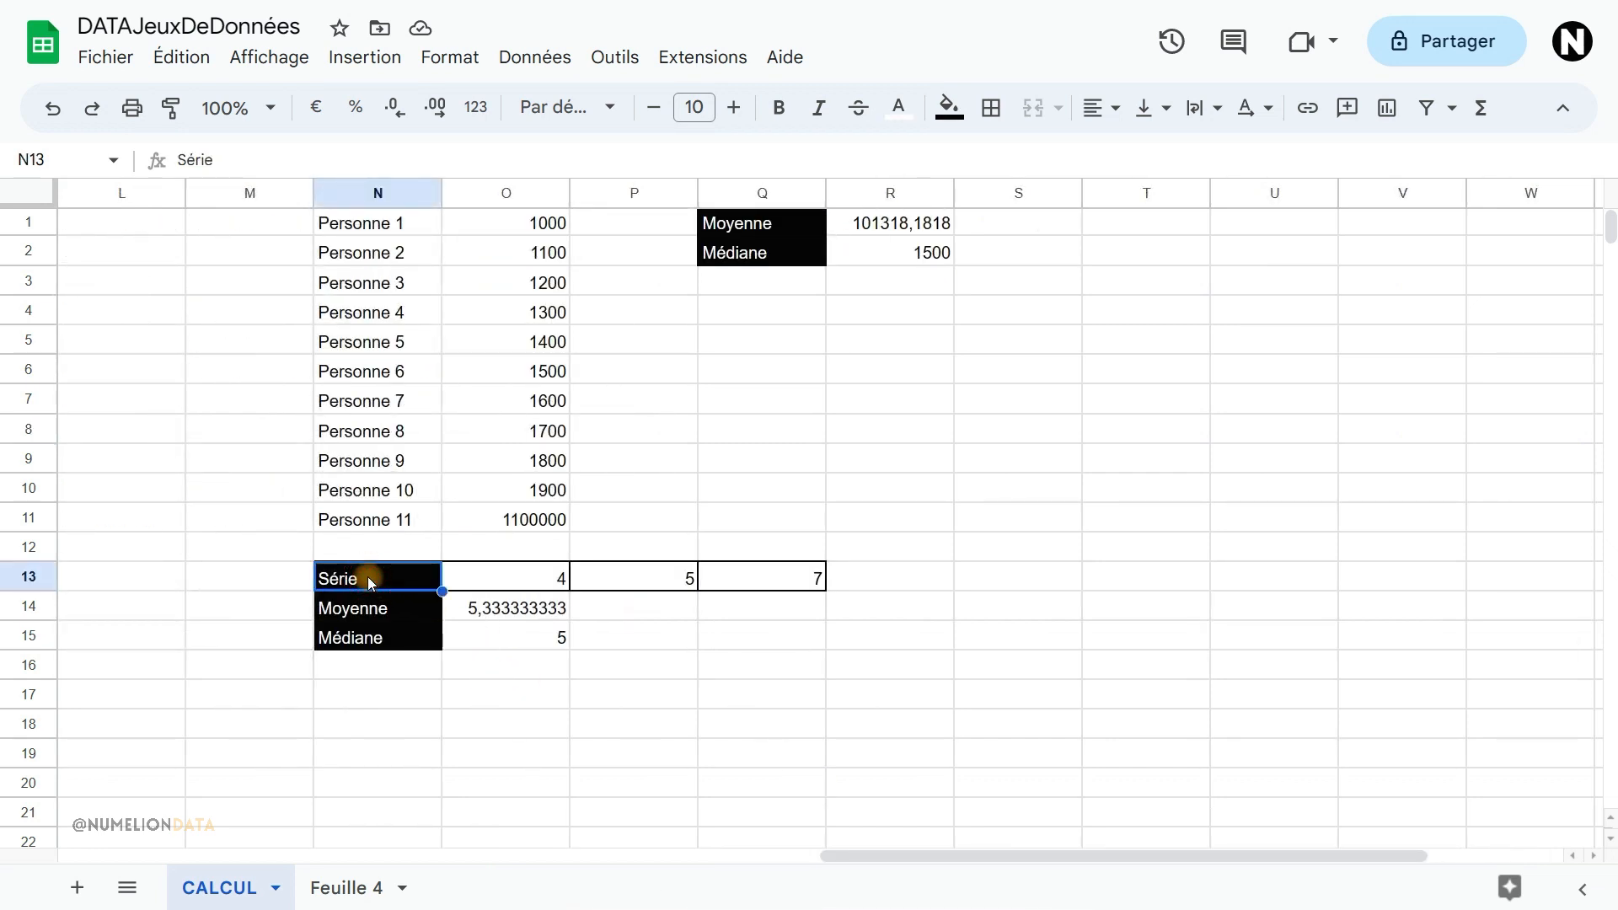
pyautogui.click(522, 576)
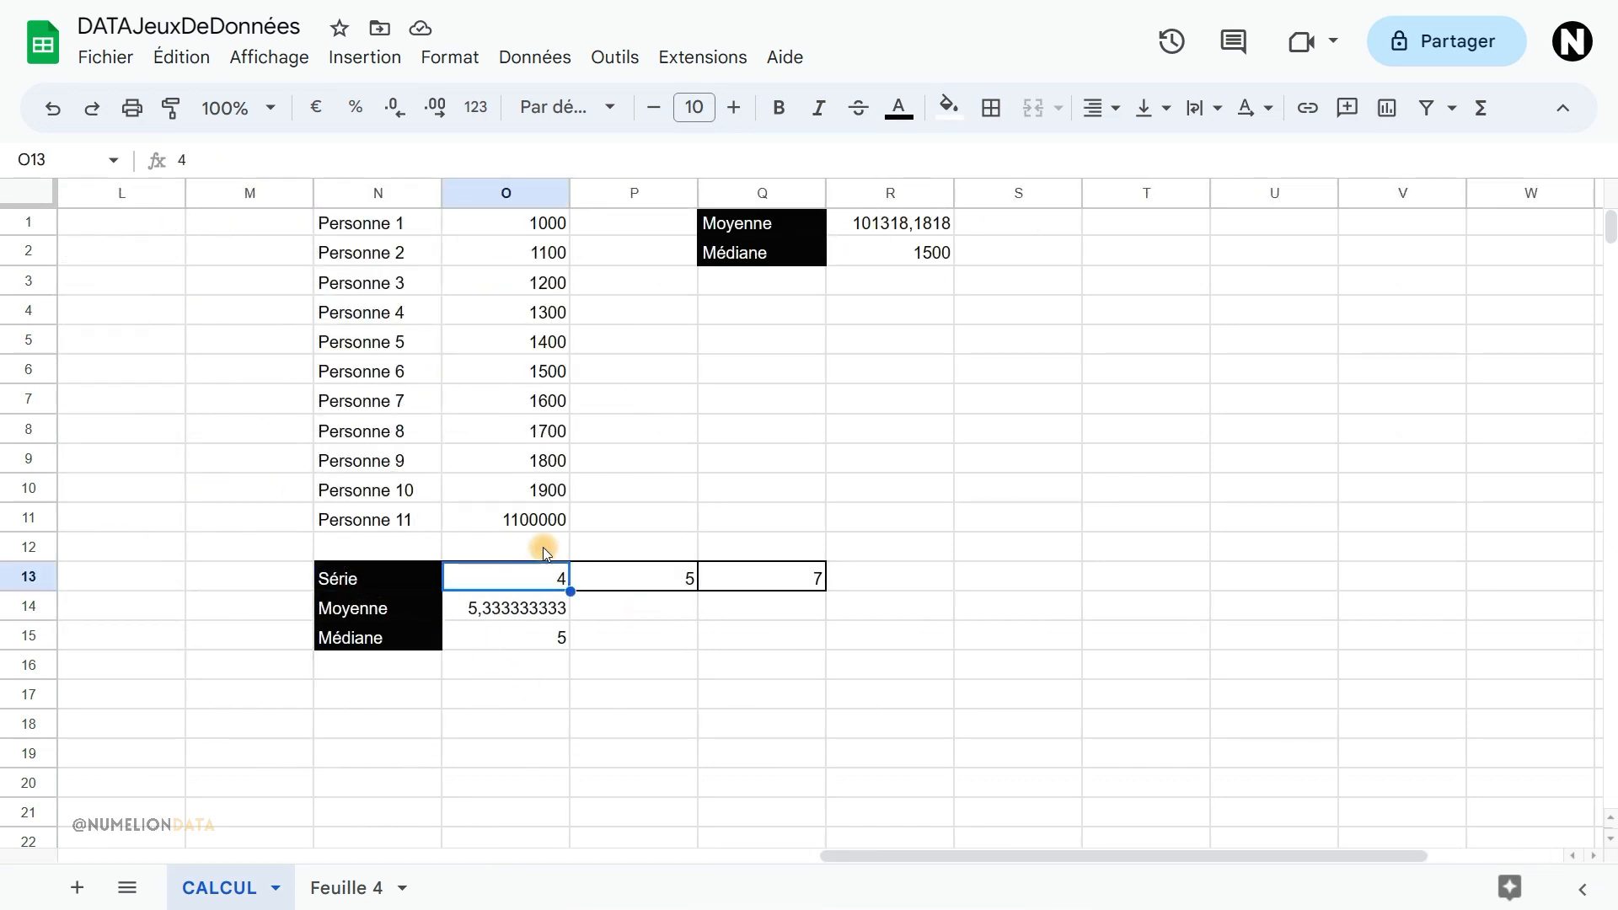
pyautogui.click(630, 582)
pyautogui.click(756, 577)
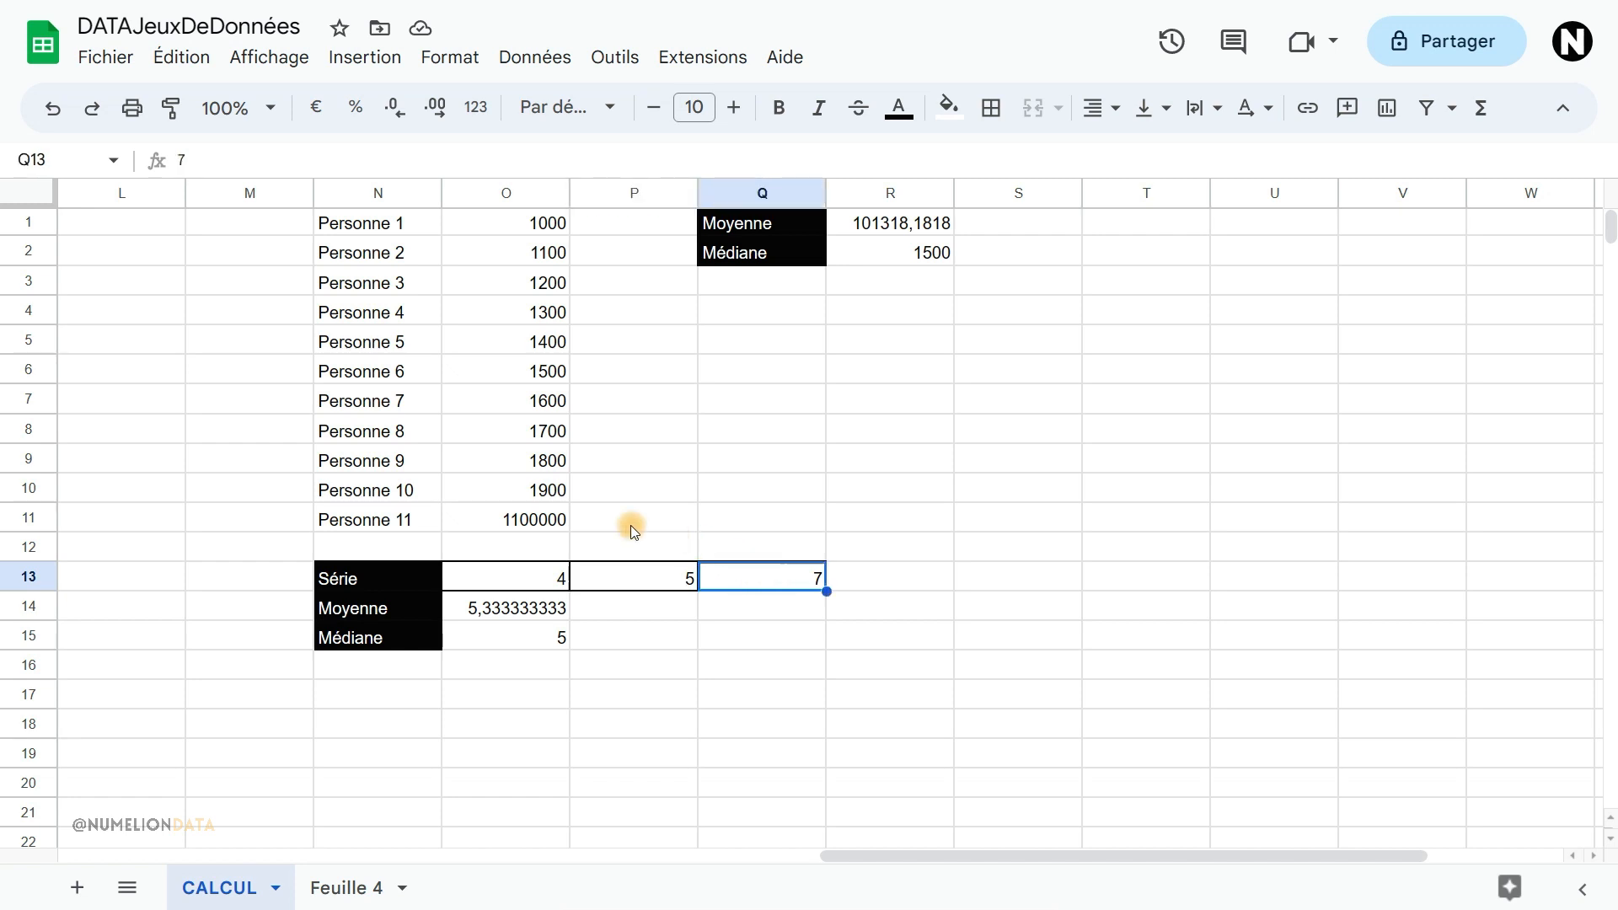
pyautogui.click(419, 605)
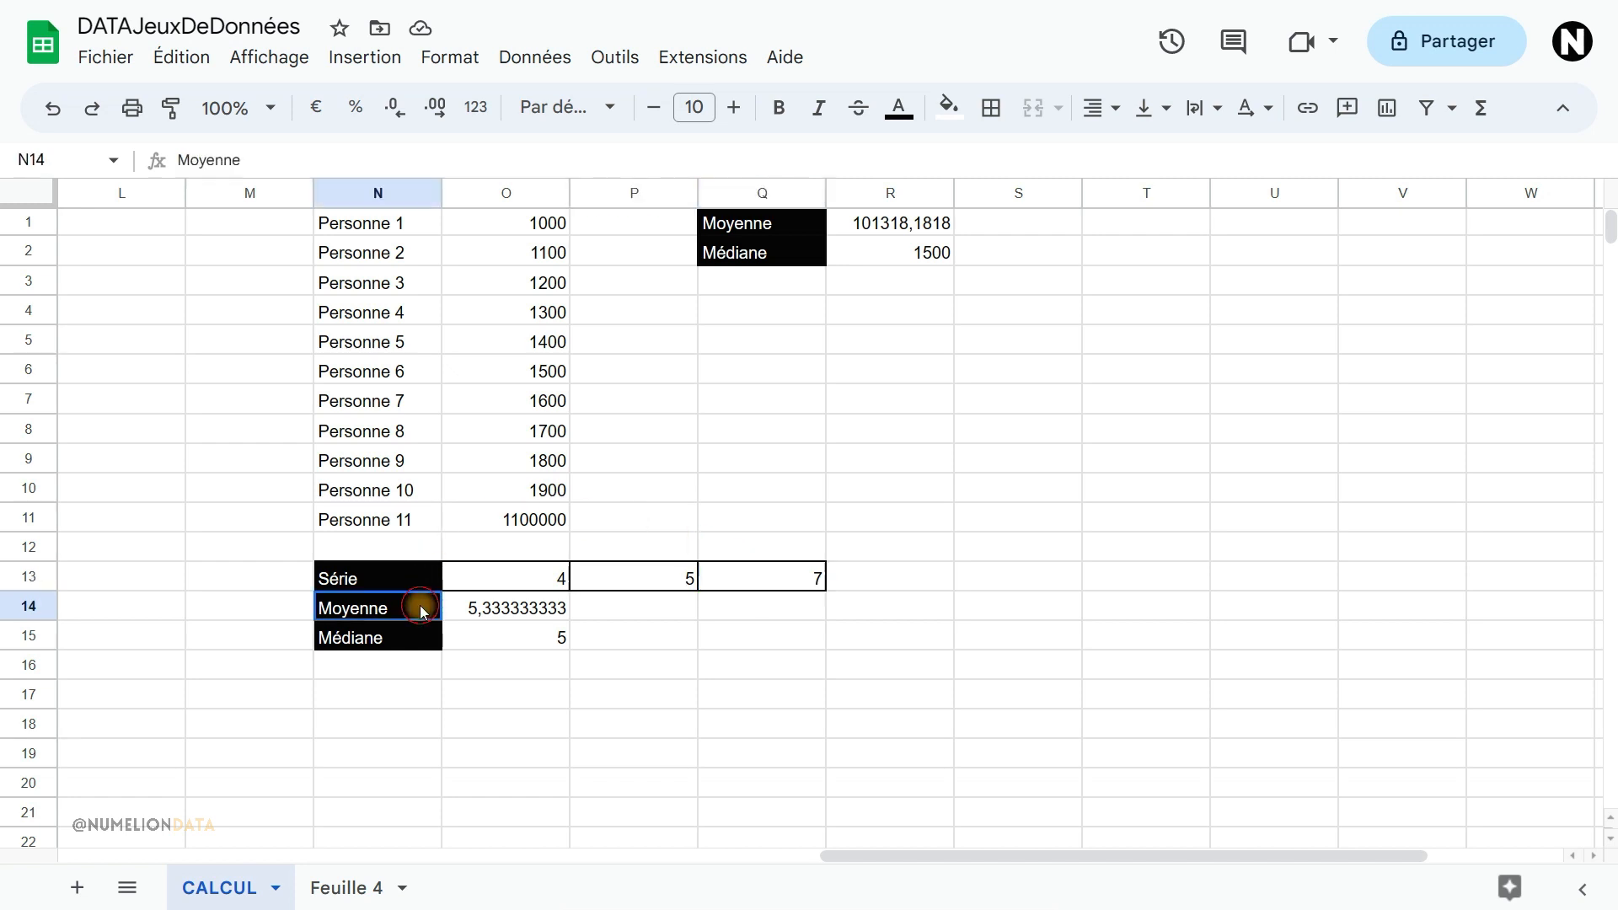
pyautogui.click(486, 605)
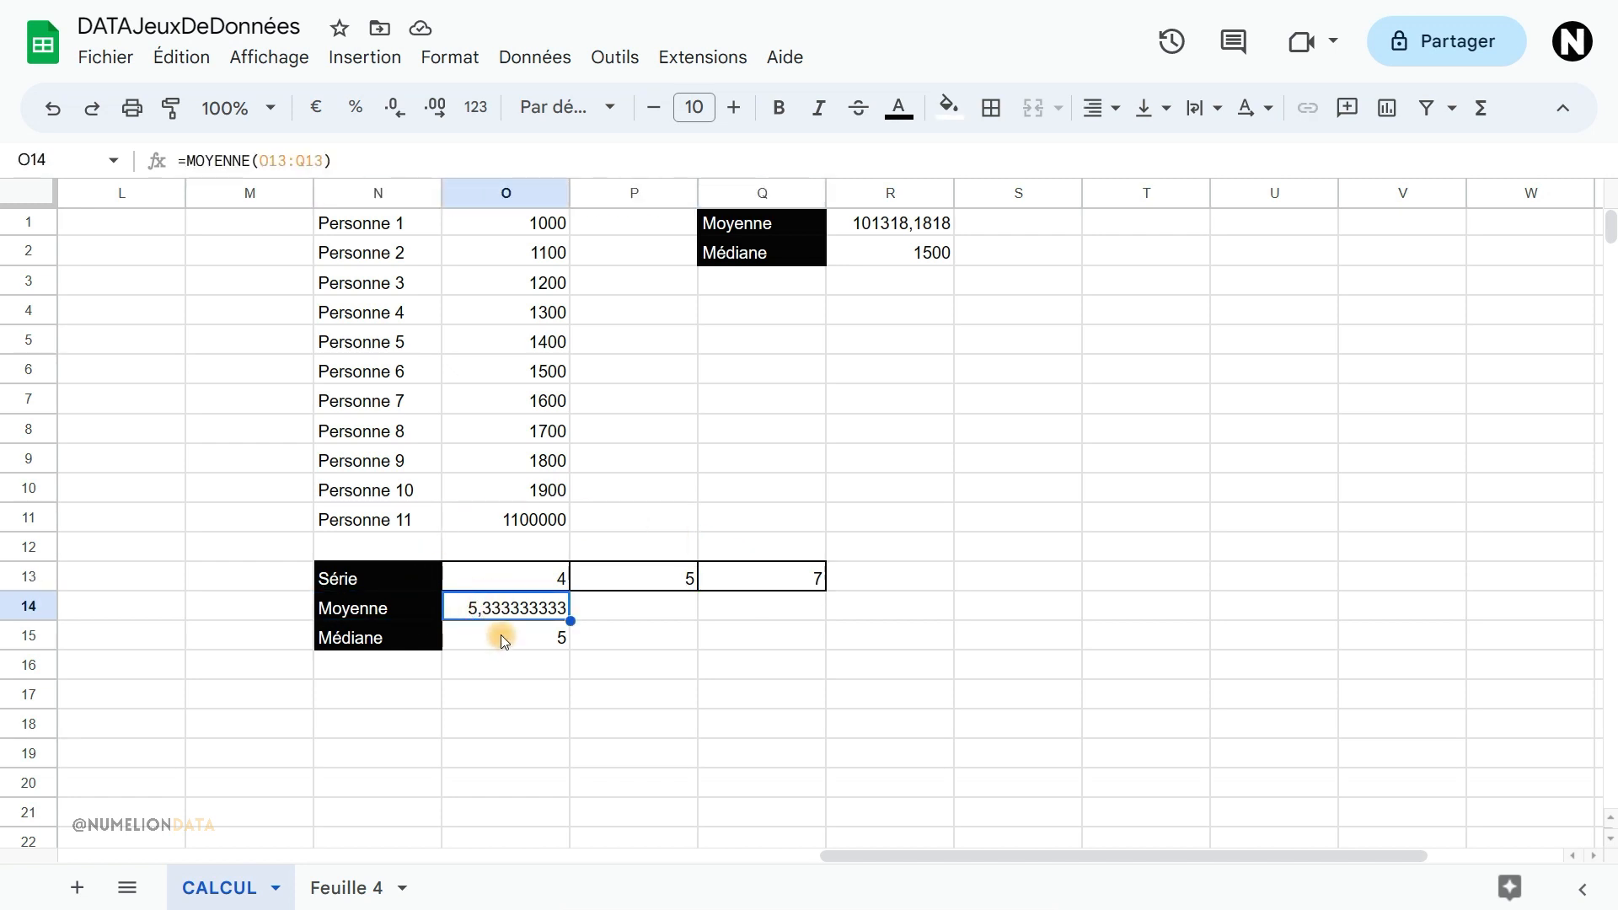
pyautogui.click(401, 637)
pyautogui.click(487, 640)
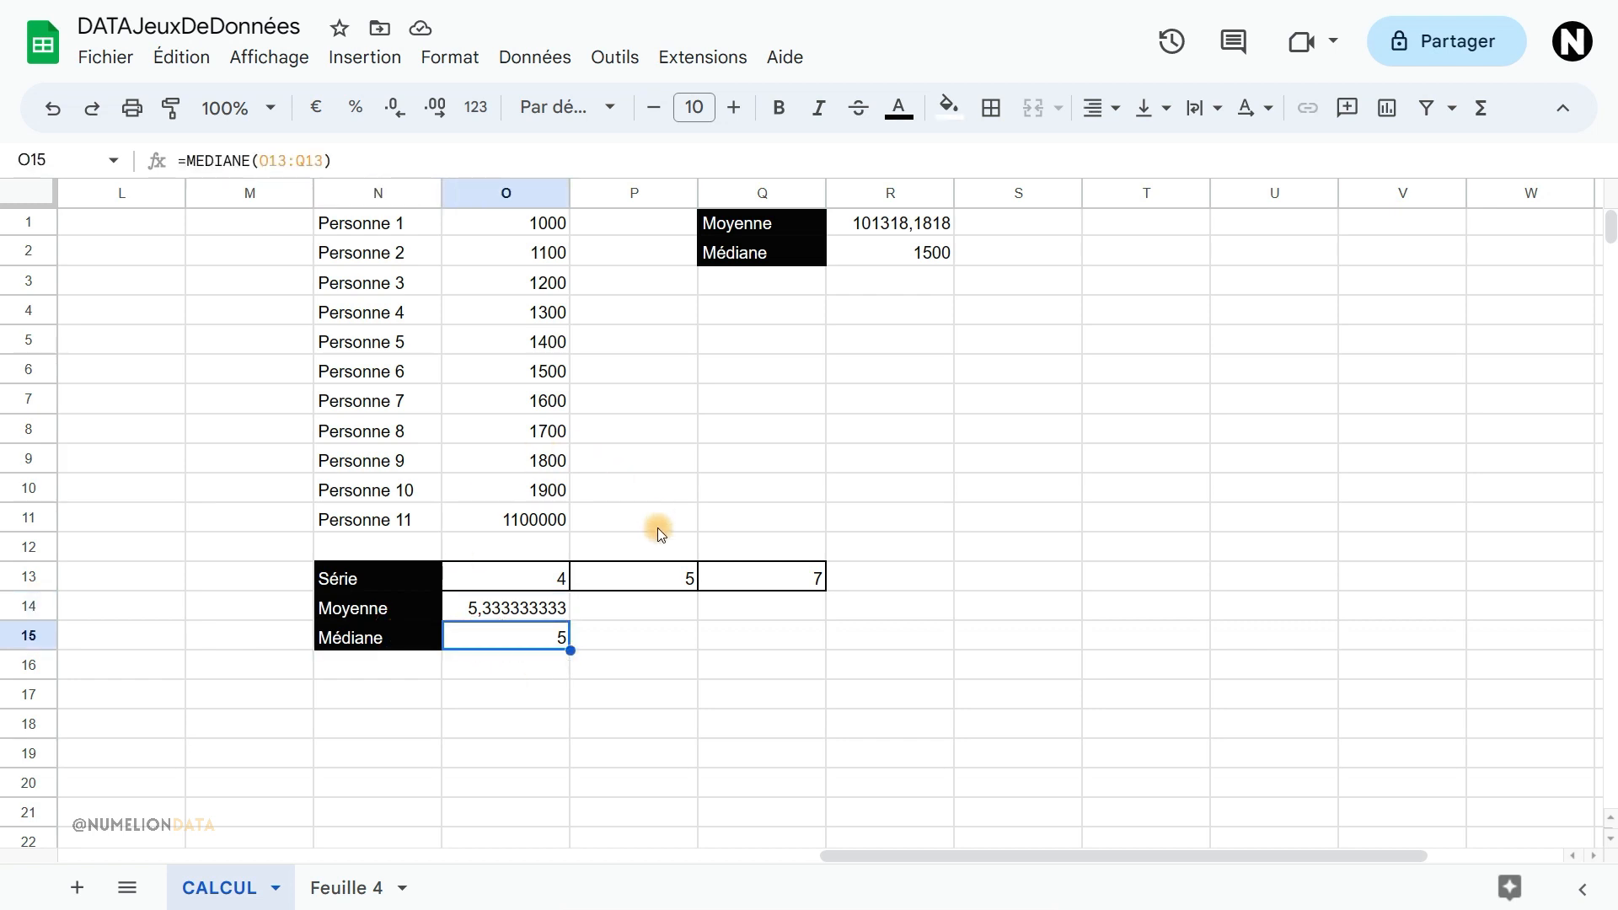
pyautogui.click(658, 572)
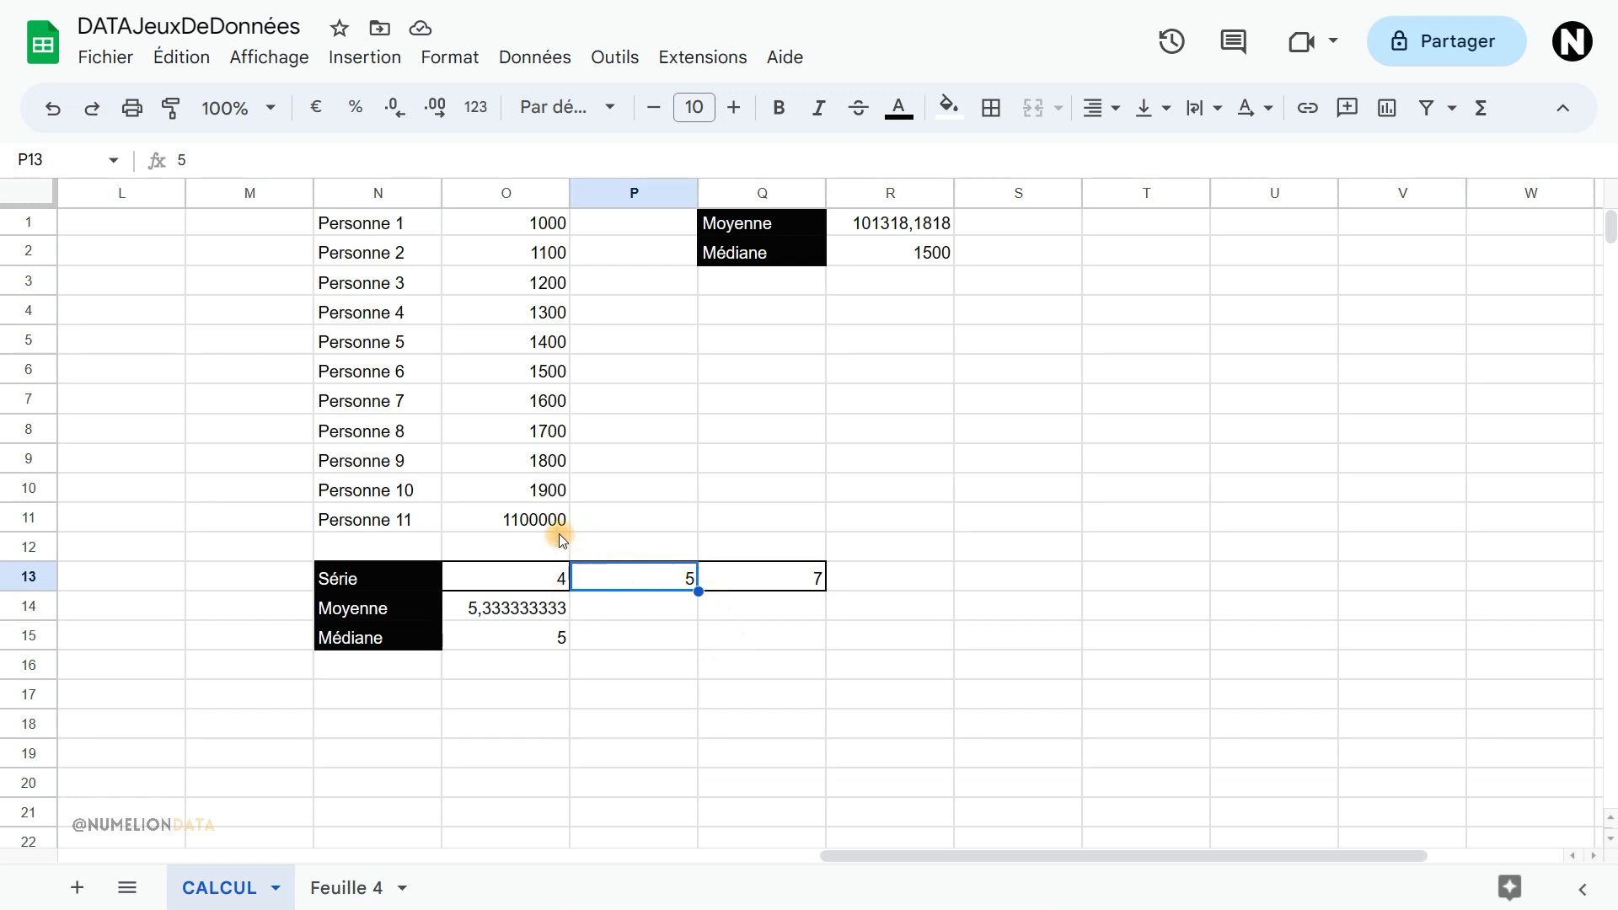
pyautogui.click(531, 579)
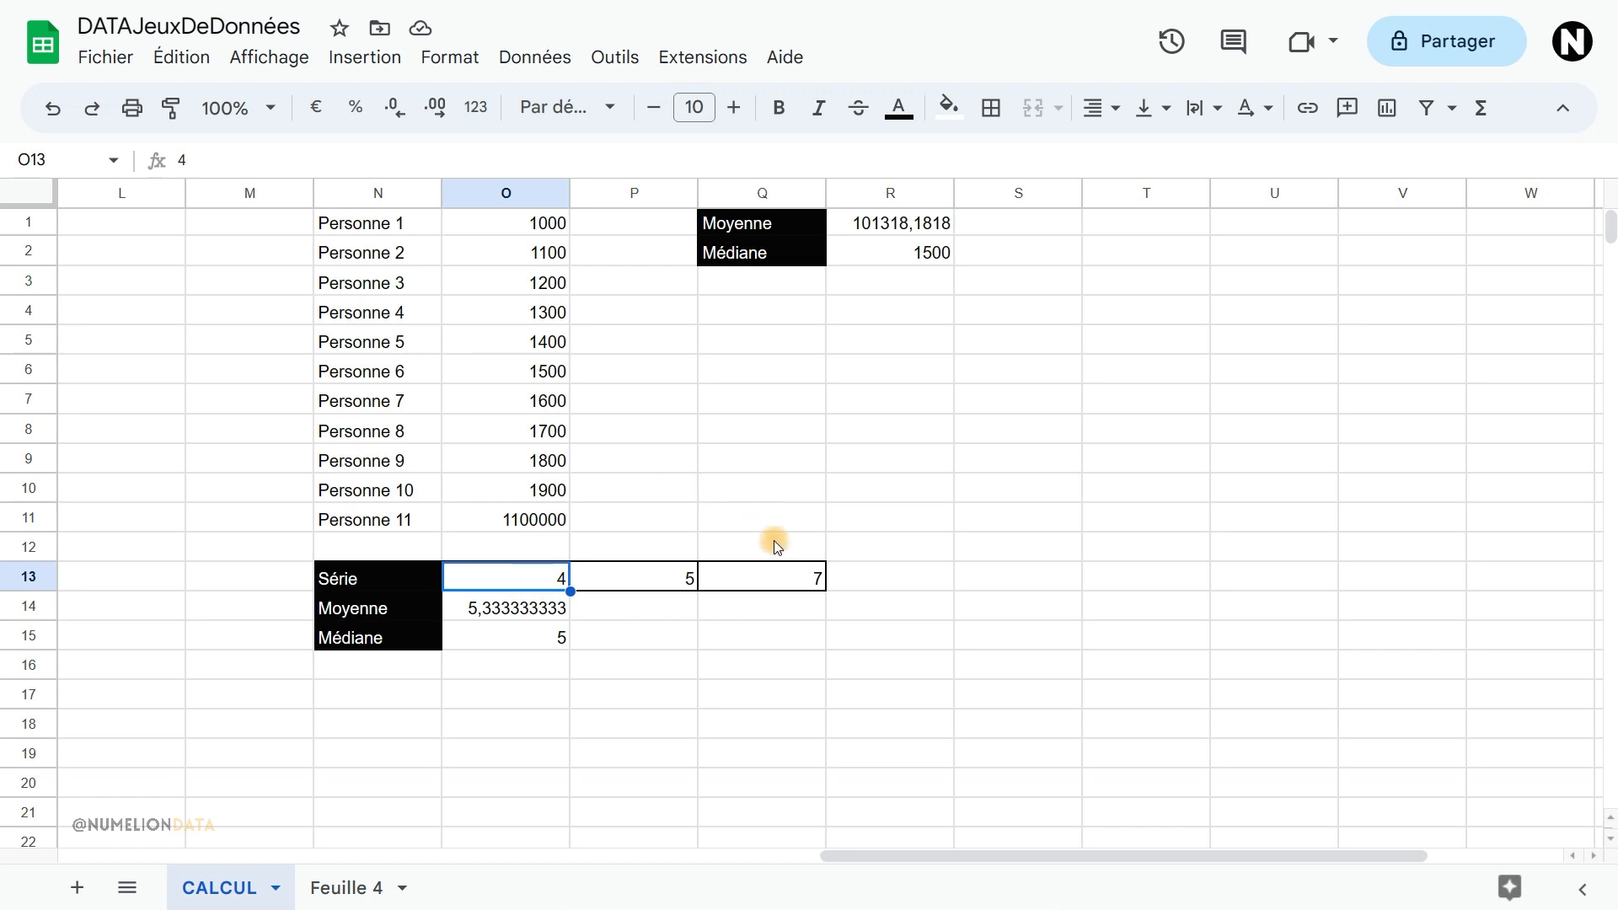
pyautogui.click(775, 576)
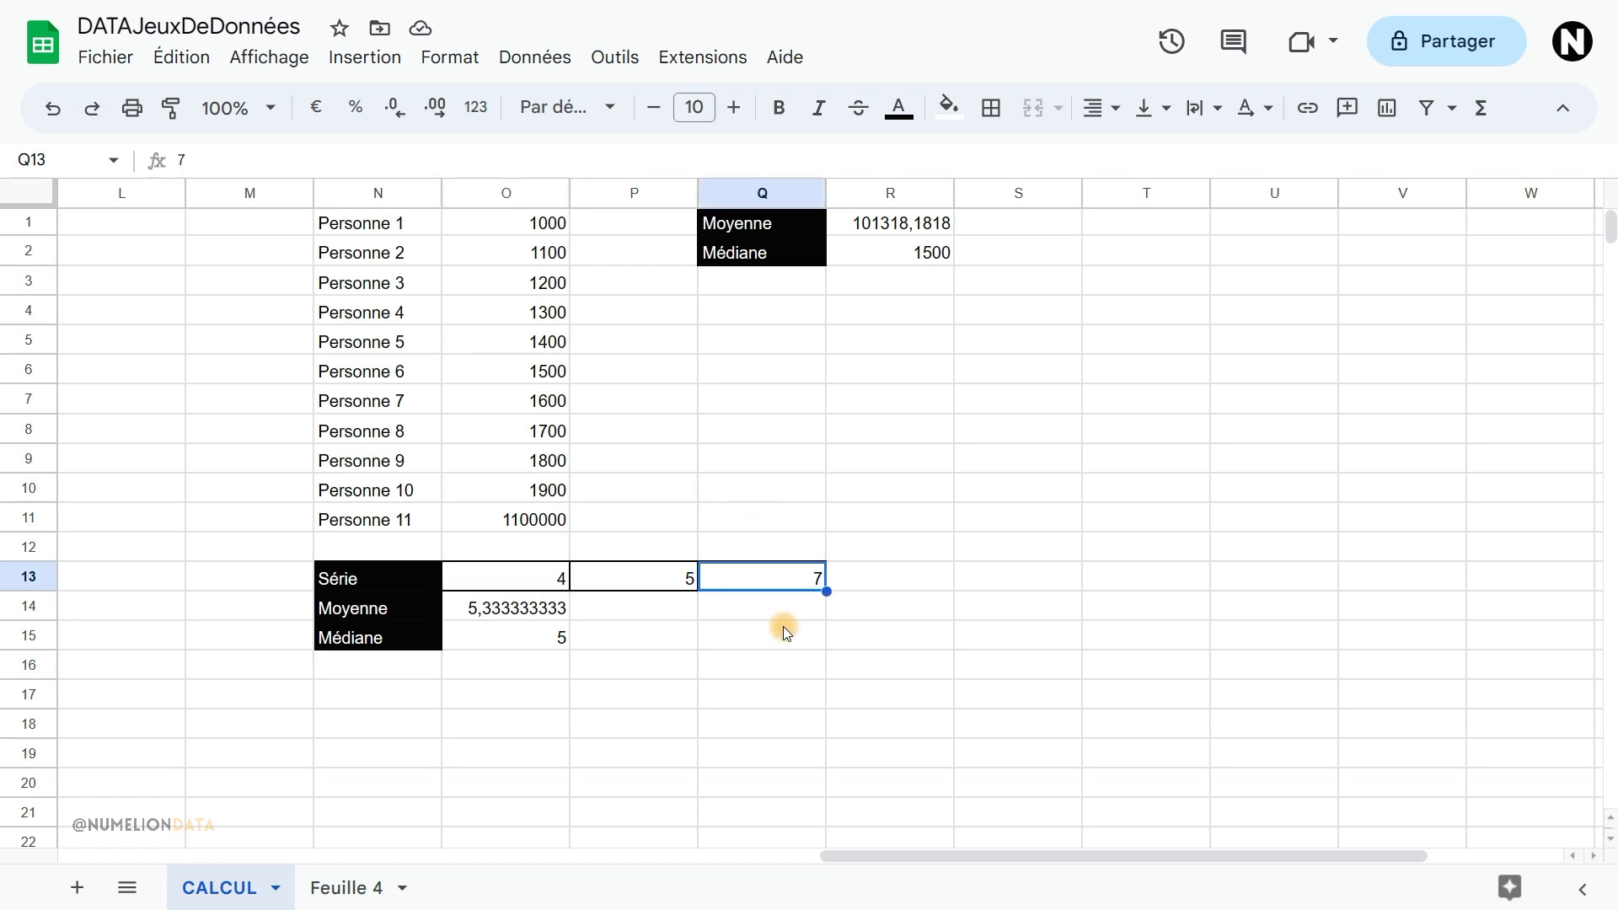
# Set the first value of the example series in O13 to 2 and check the series' median and mean.
pyautogui.click(544, 578)
pyautogui.write('3')
pyautogui.press('Return')
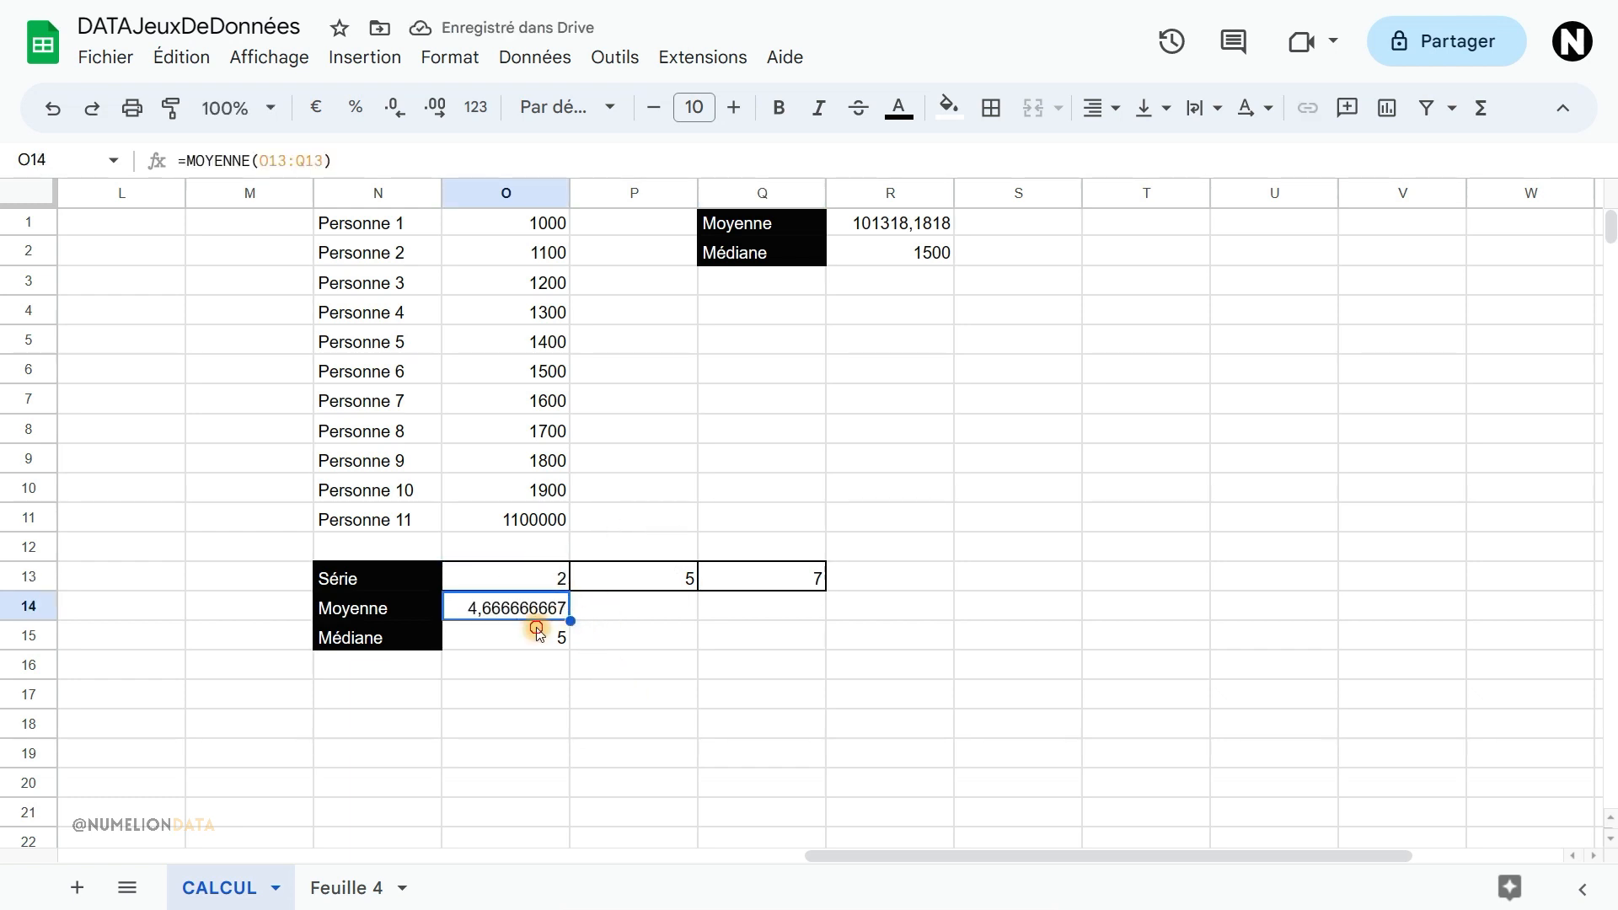
pyautogui.click(537, 631)
pyautogui.click(522, 612)
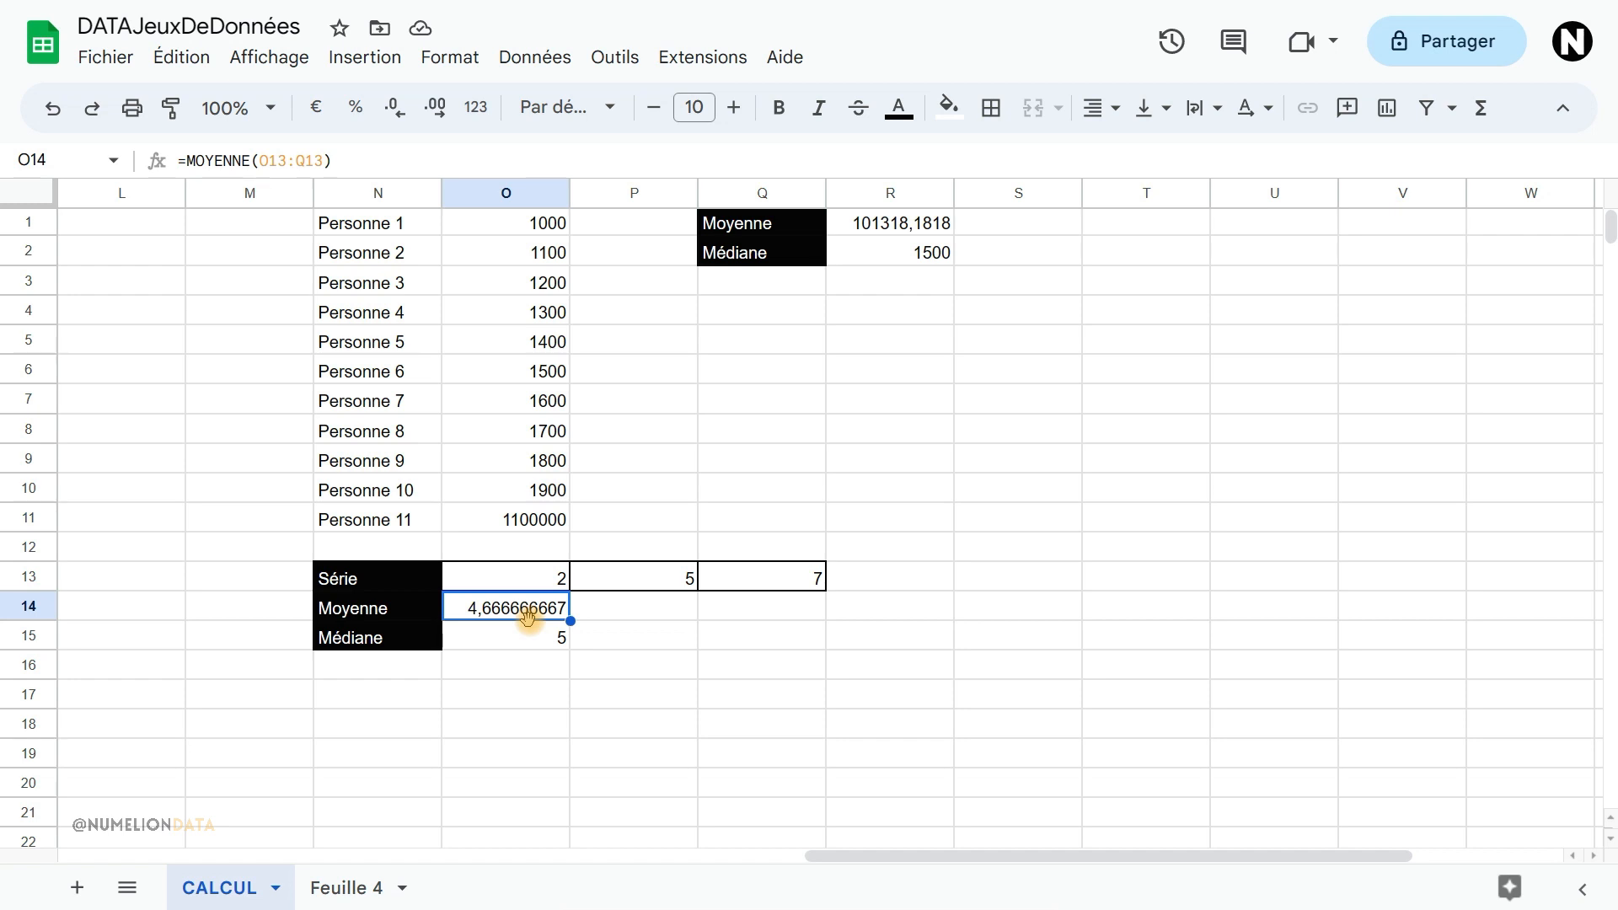
# Examine the amounts for Personne 1 to 11, their mean and median formulas, and the rows on either side of Personne 6.
pyautogui.moveTo(362, 222); pyautogui.dragTo(534, 518)
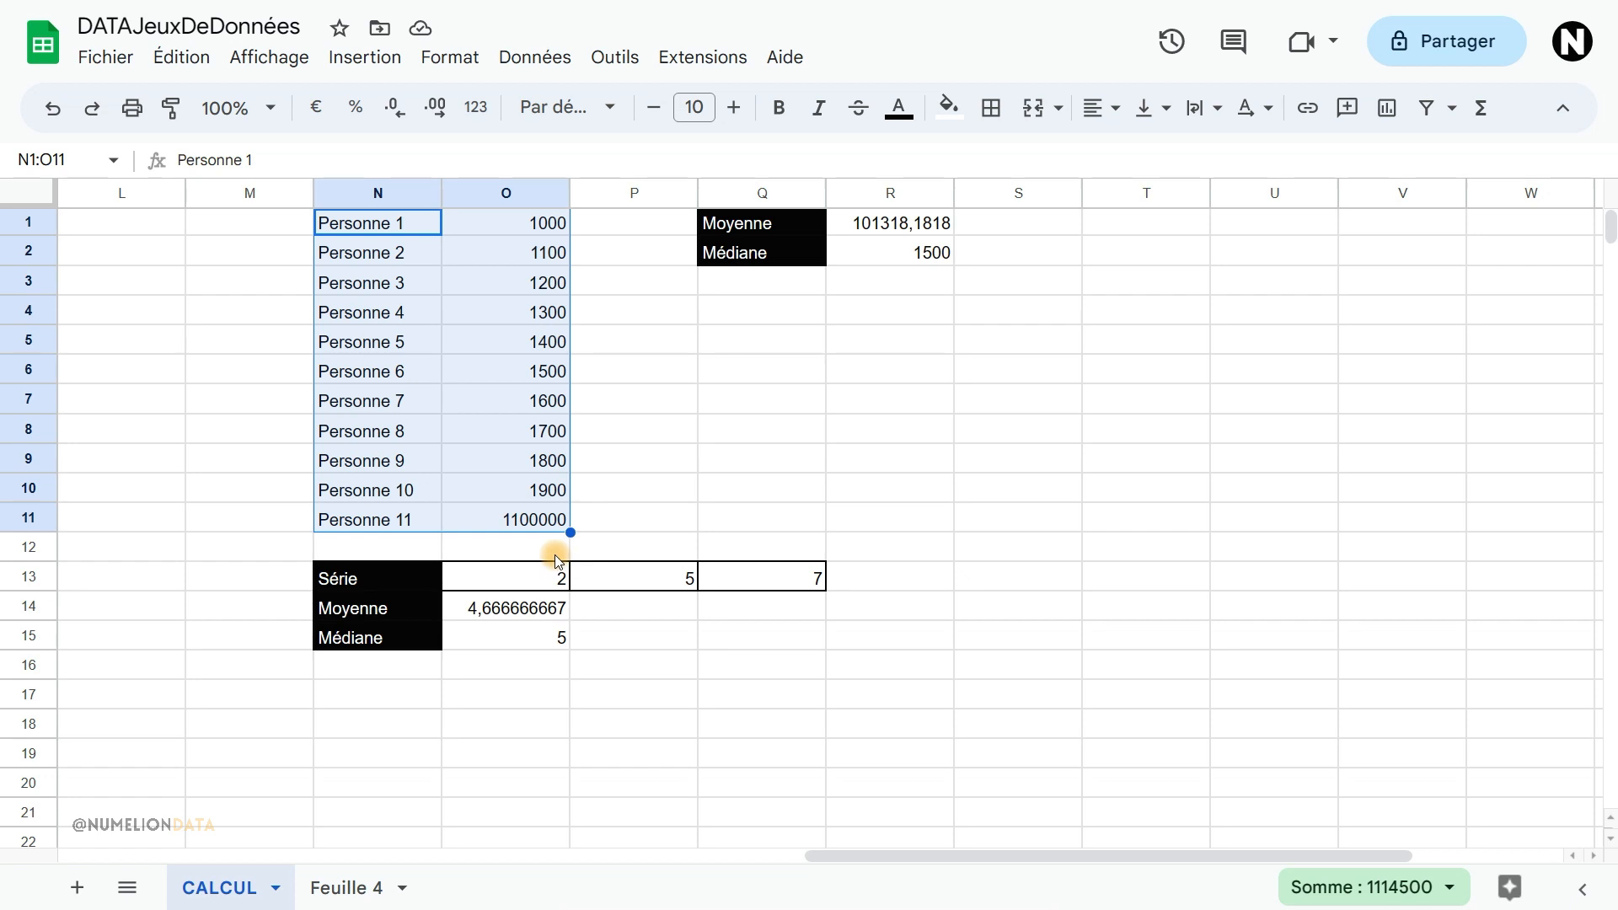
pyautogui.moveTo(380, 224); pyautogui.dragTo(514, 493)
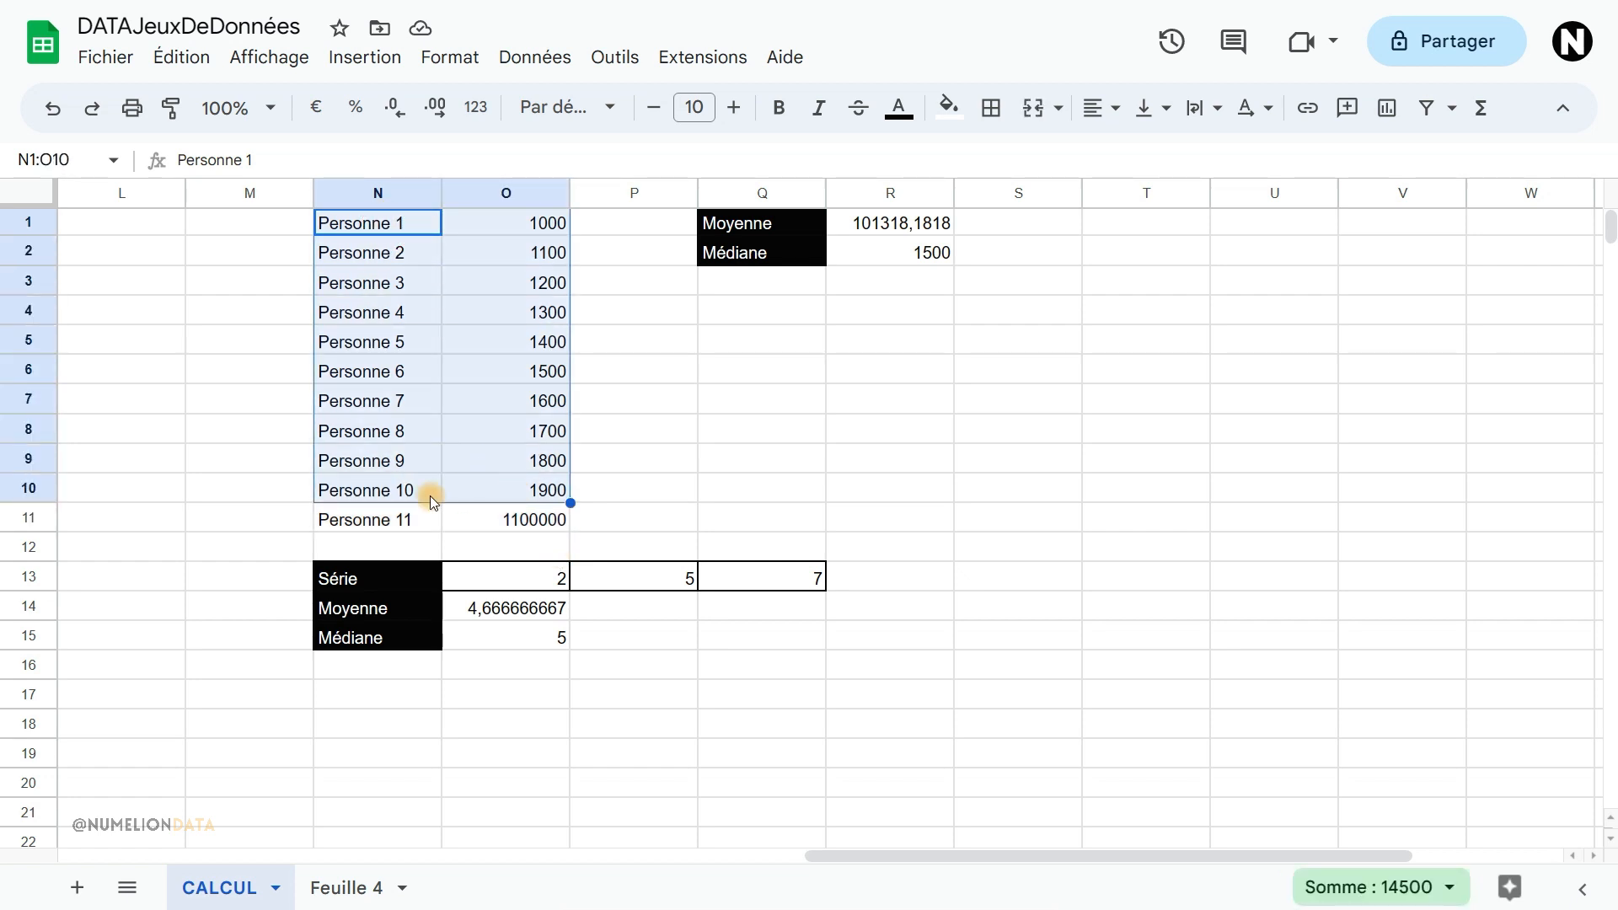
pyautogui.moveTo(411, 516); pyautogui.dragTo(504, 518)
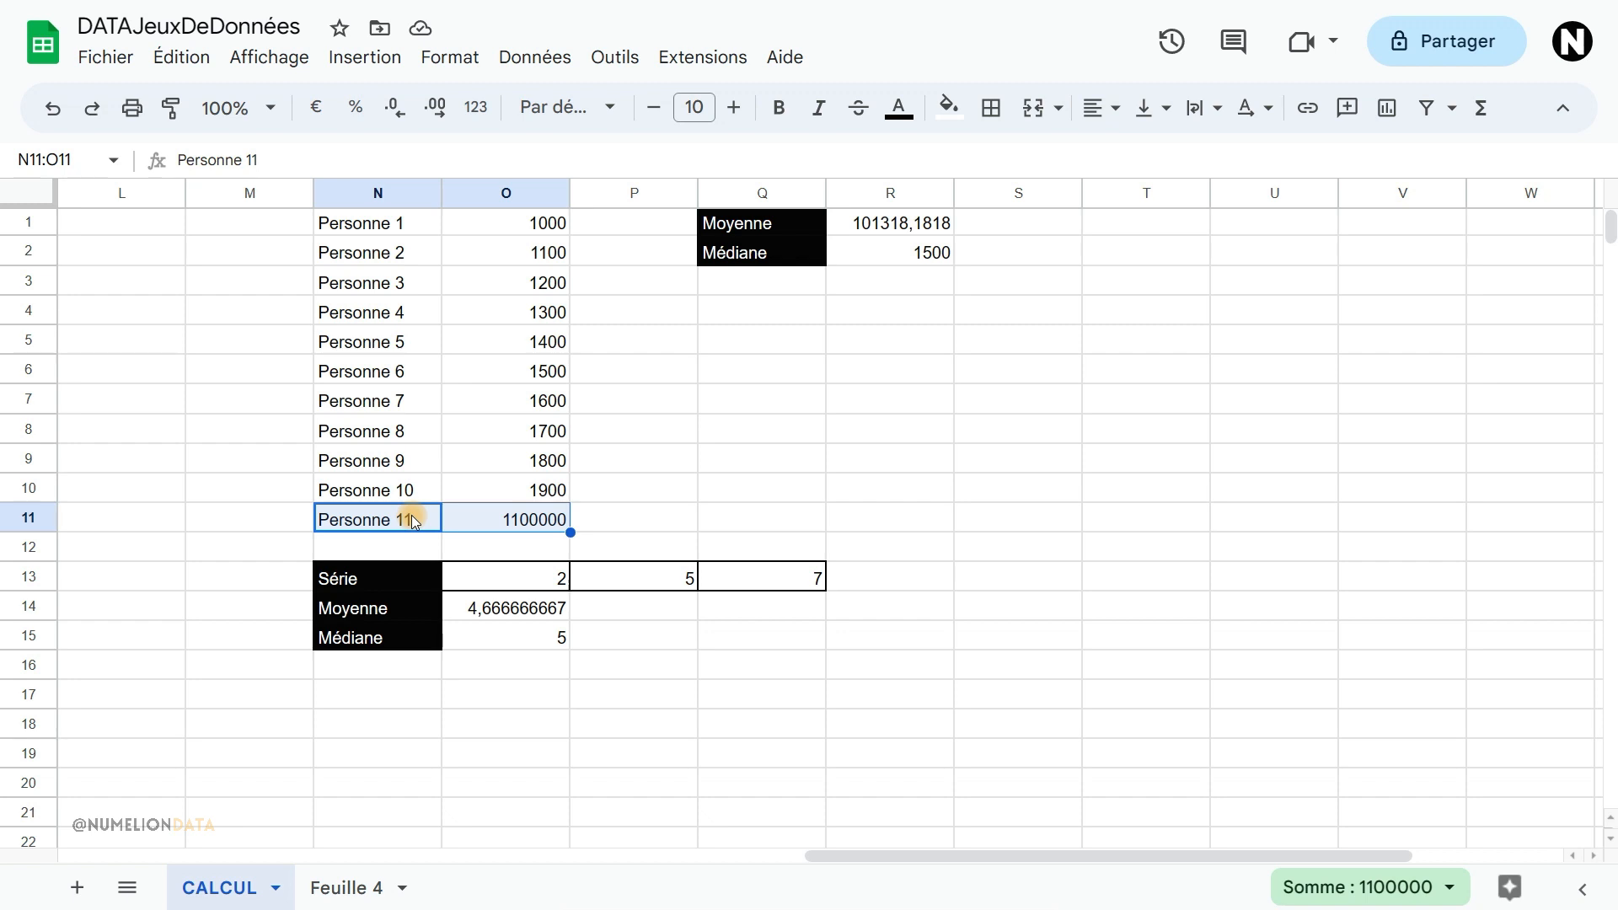
pyautogui.click(874, 228)
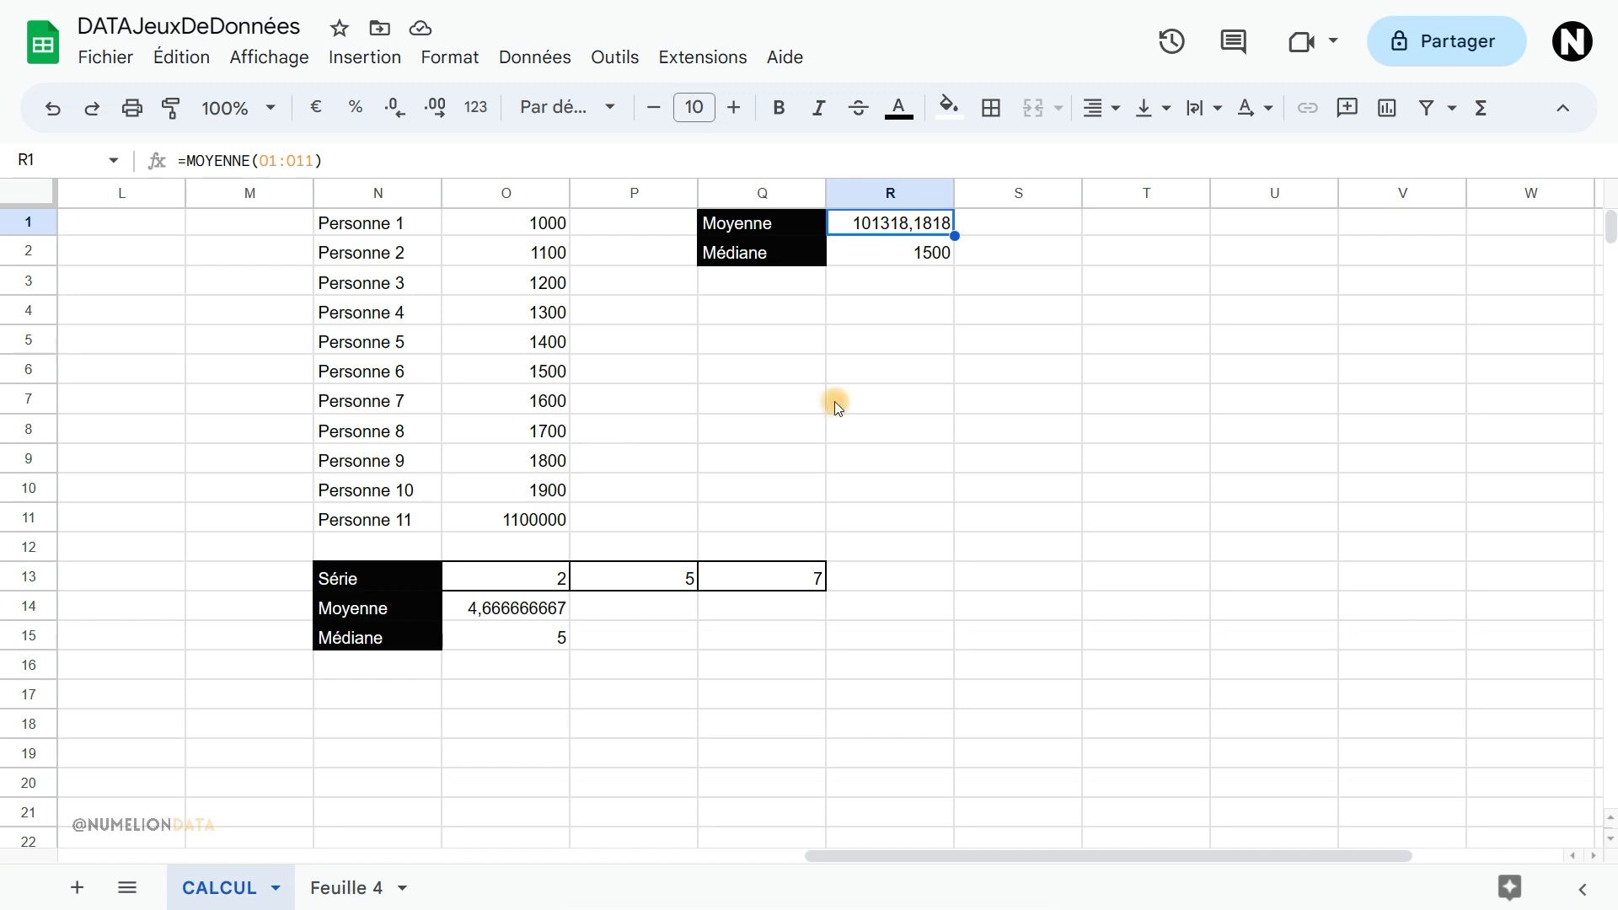
pyautogui.moveTo(762, 251); pyautogui.dragTo(868, 251)
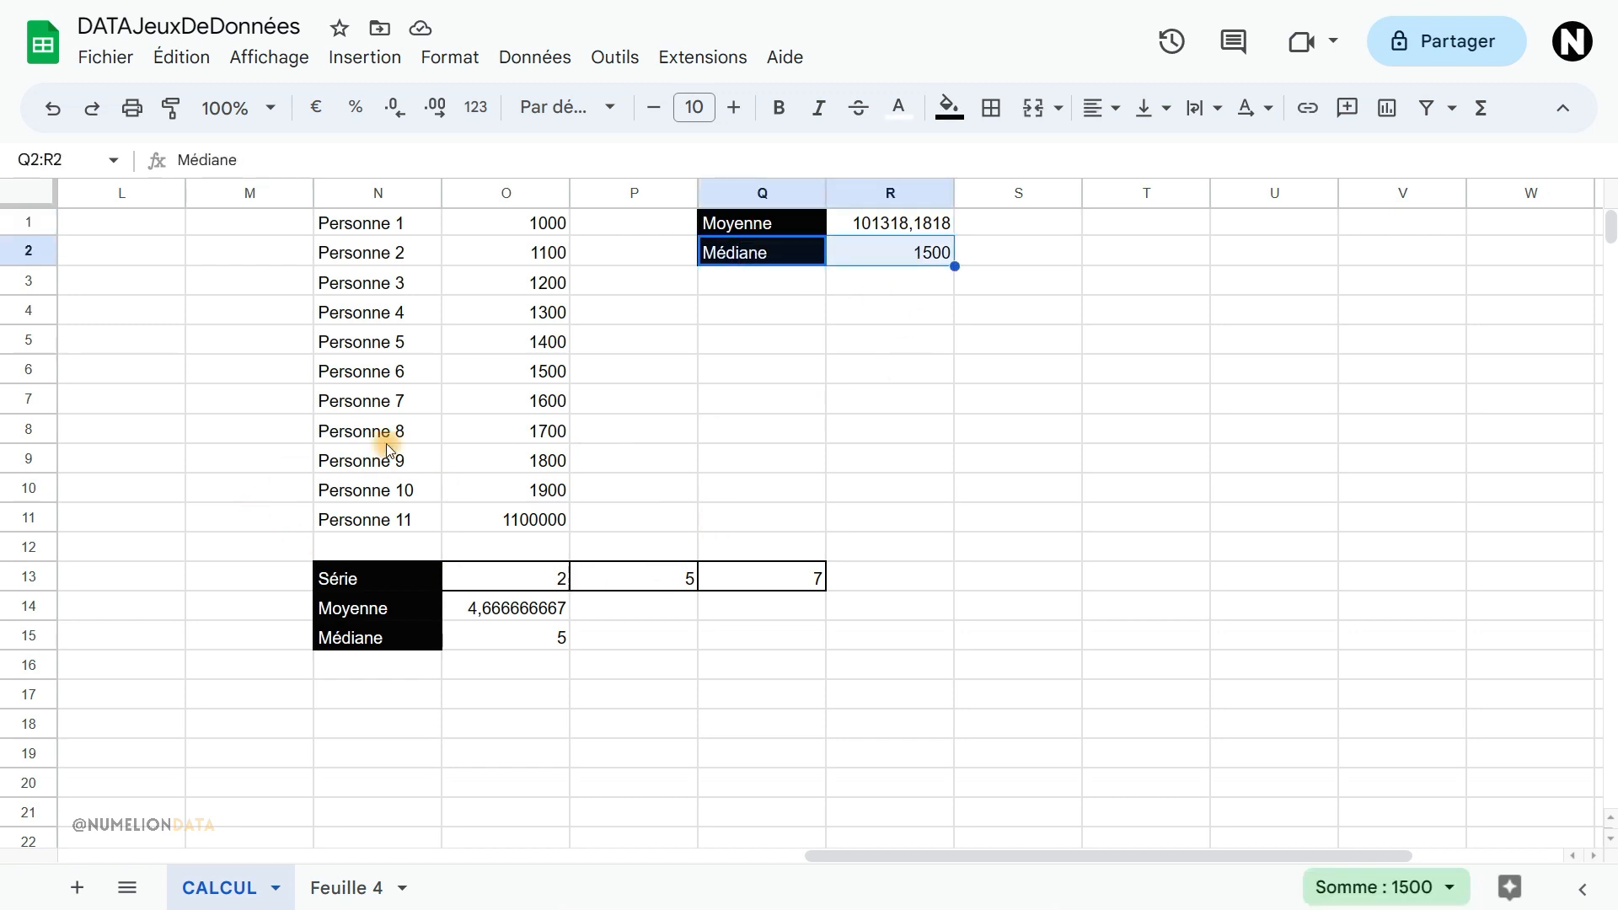
pyautogui.click(910, 251)
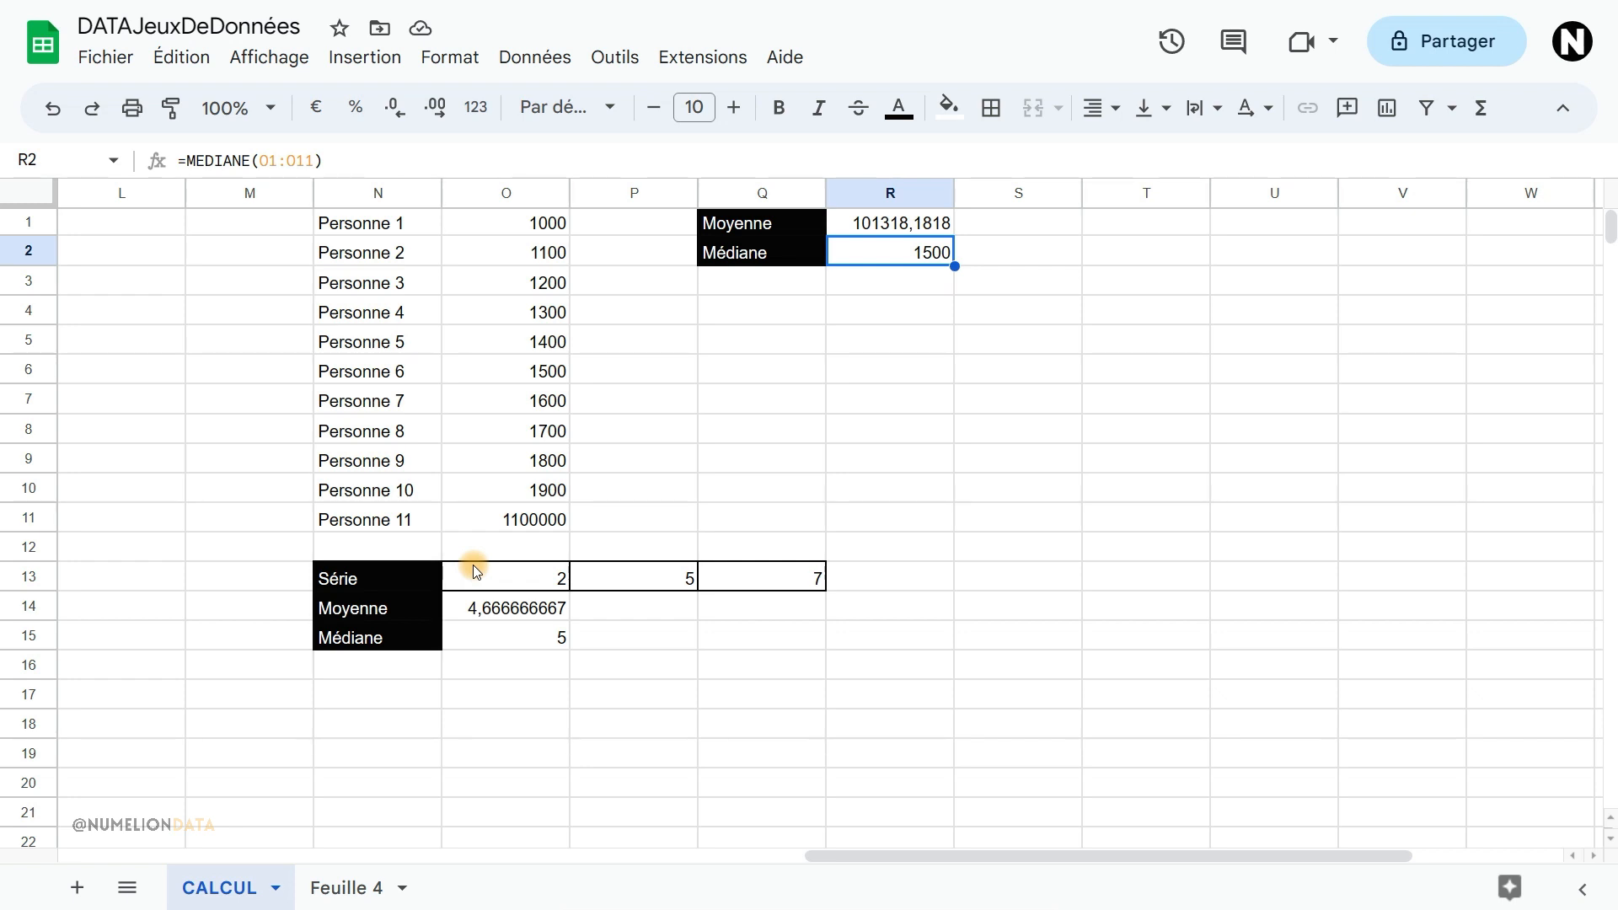
pyautogui.moveTo(371, 222); pyautogui.dragTo(366, 347)
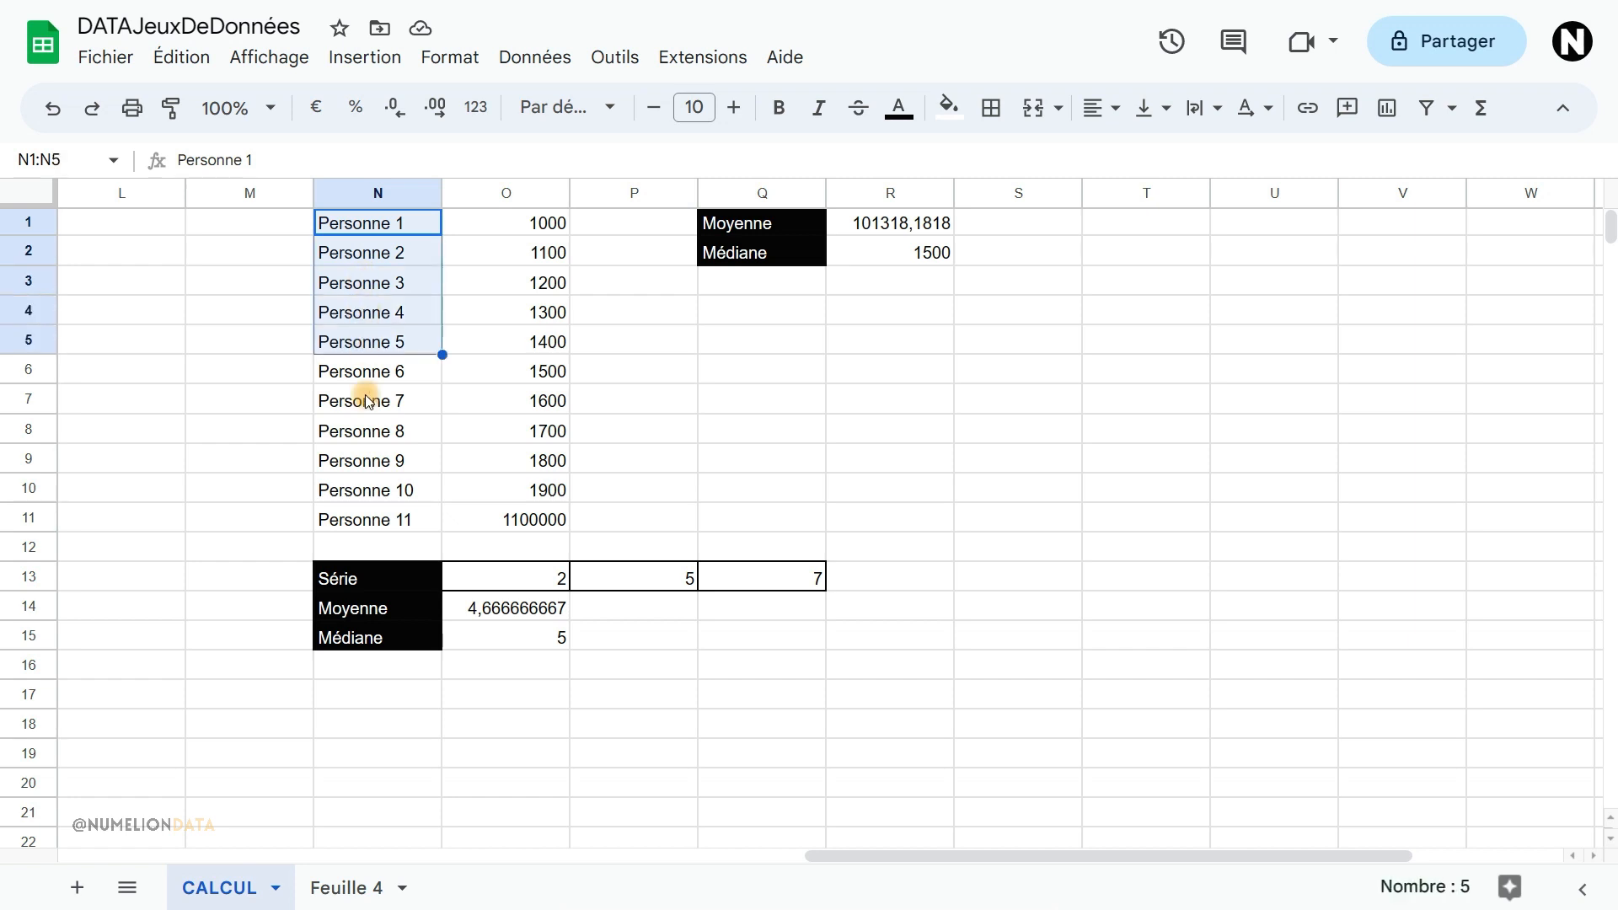
pyautogui.moveTo(375, 410); pyautogui.dragTo(379, 519)
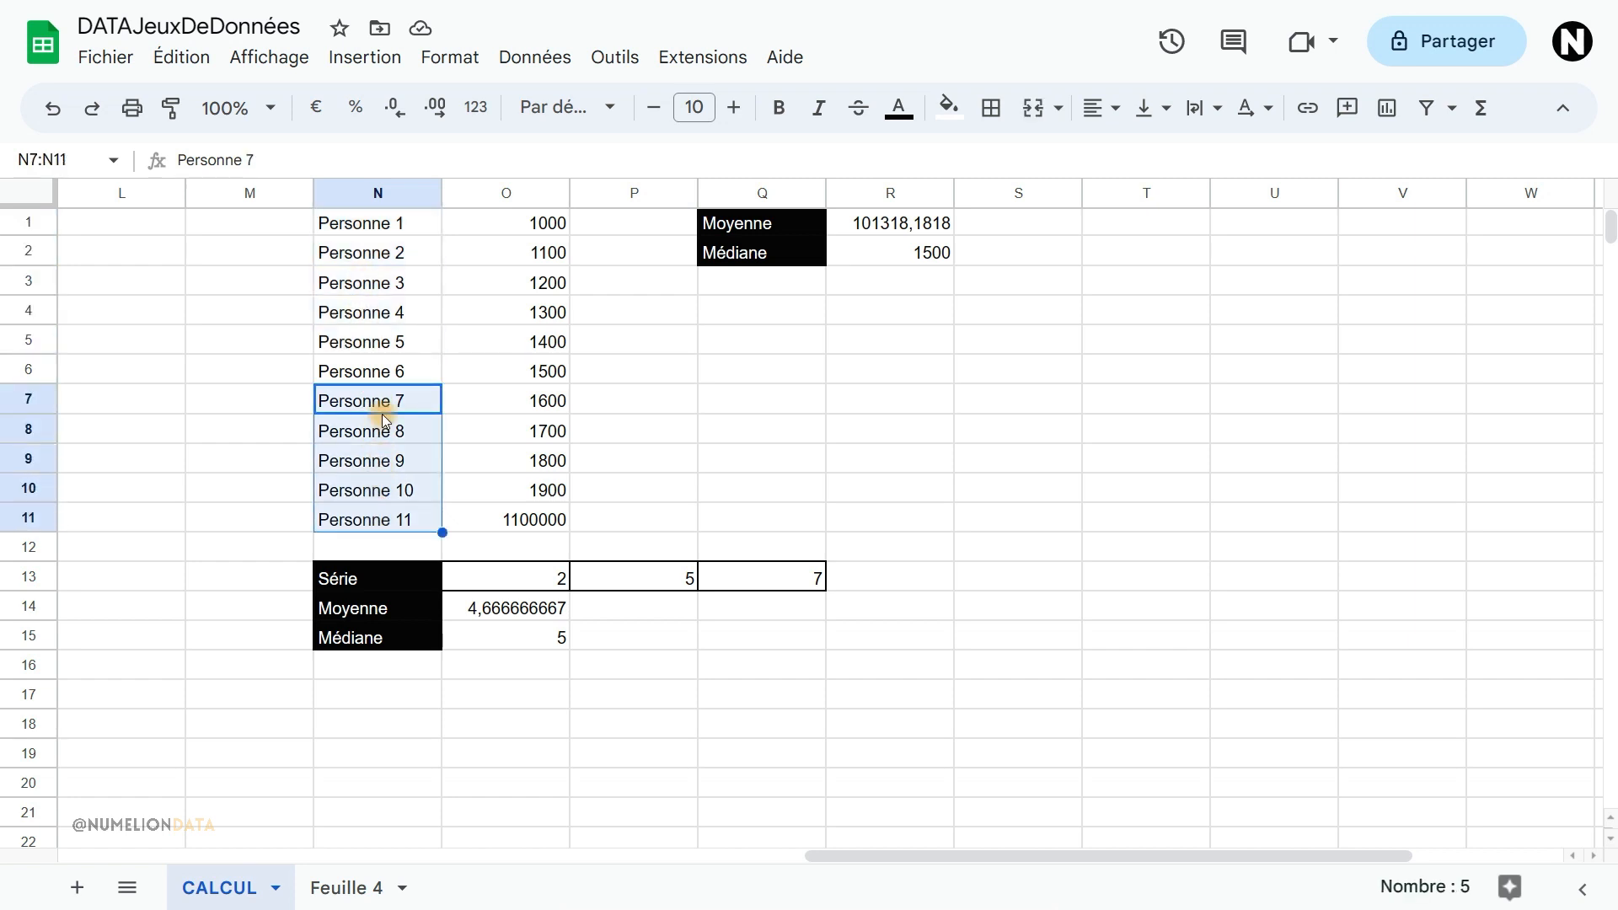
pyautogui.moveTo(352, 372); pyautogui.dragTo(472, 372)
pyautogui.moveTo(370, 222); pyautogui.dragTo(371, 498)
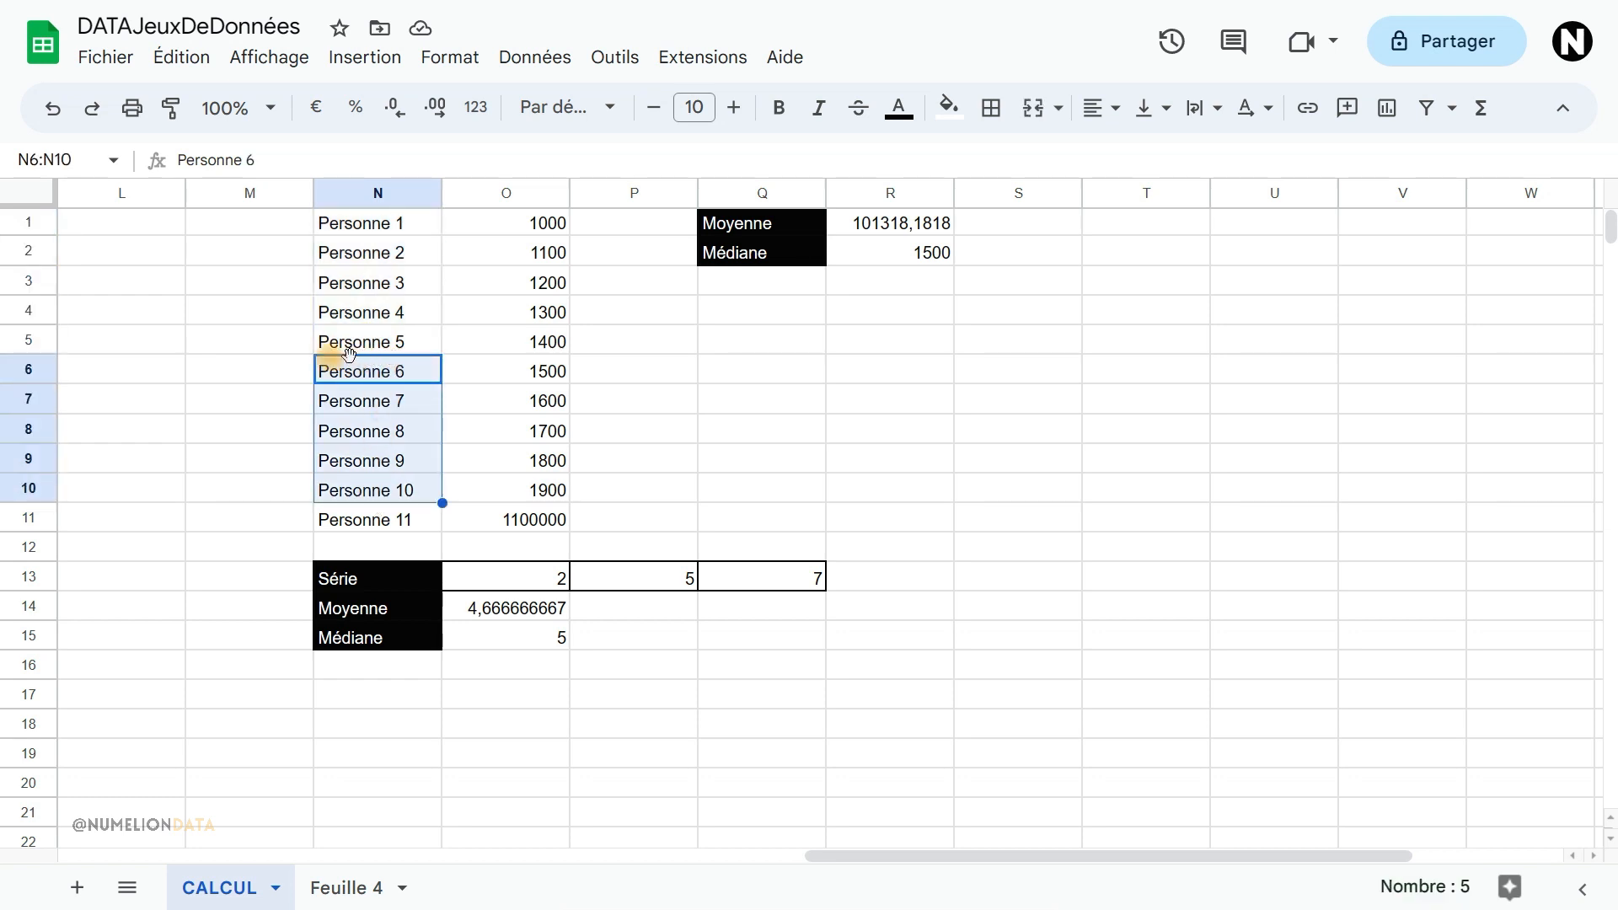
# Clear the Personne 11 entry in N11:O11 and compare the median in R2 with the two middle amounts in O5:O6.
pyautogui.moveTo(376, 523); pyautogui.dragTo(504, 522)
pyautogui.press('Delete')
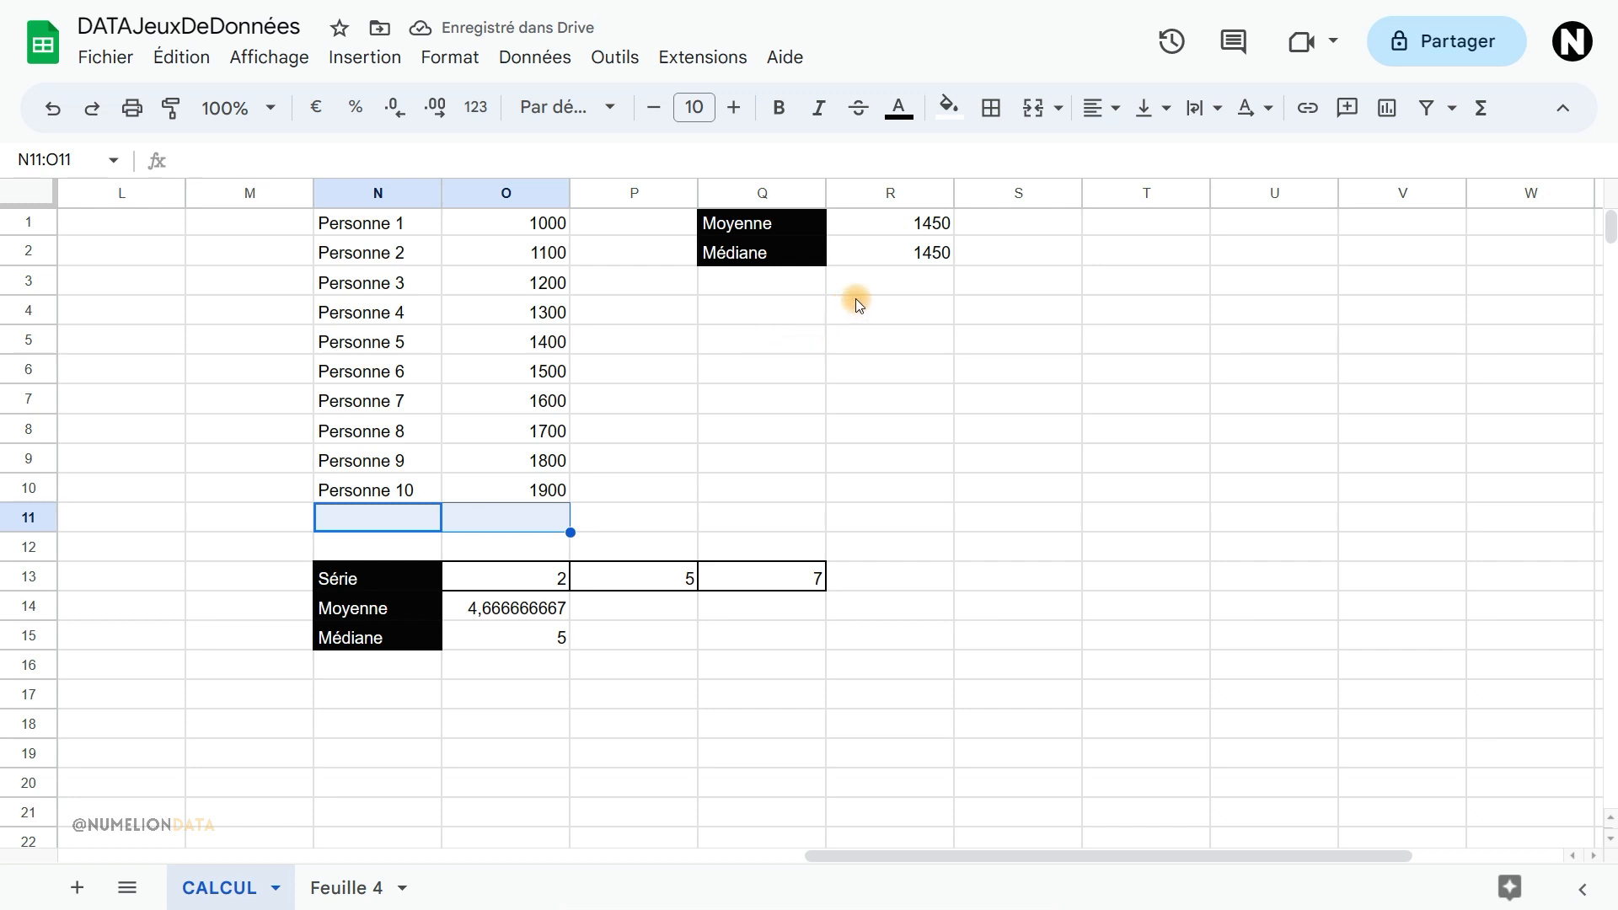
pyautogui.click(908, 254)
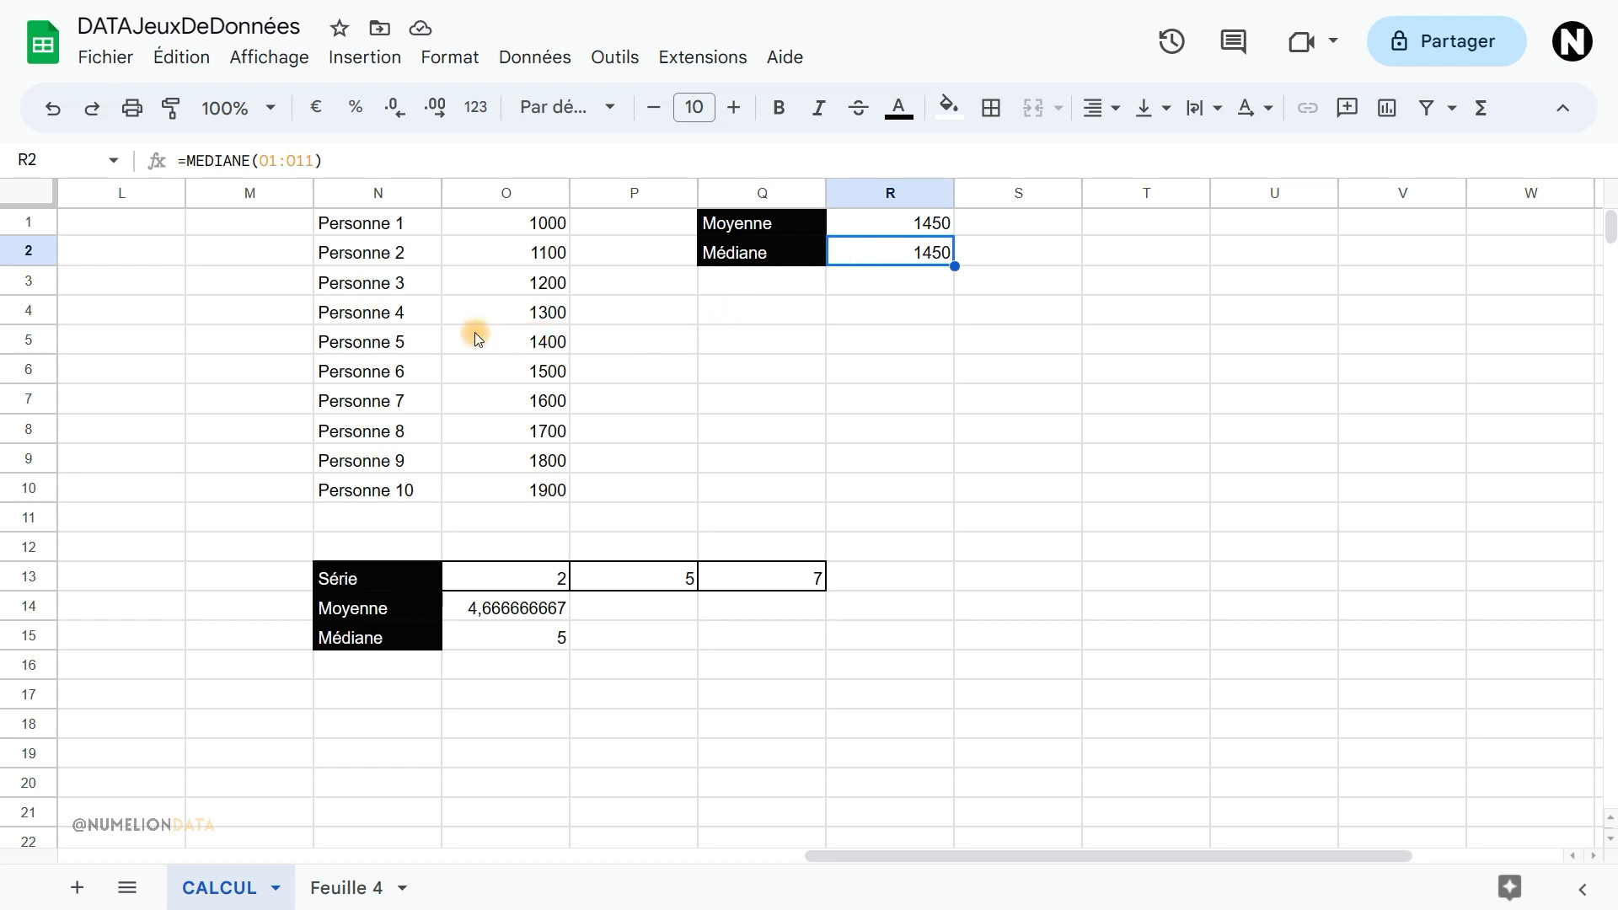
pyautogui.moveTo(536, 343); pyautogui.dragTo(542, 368)
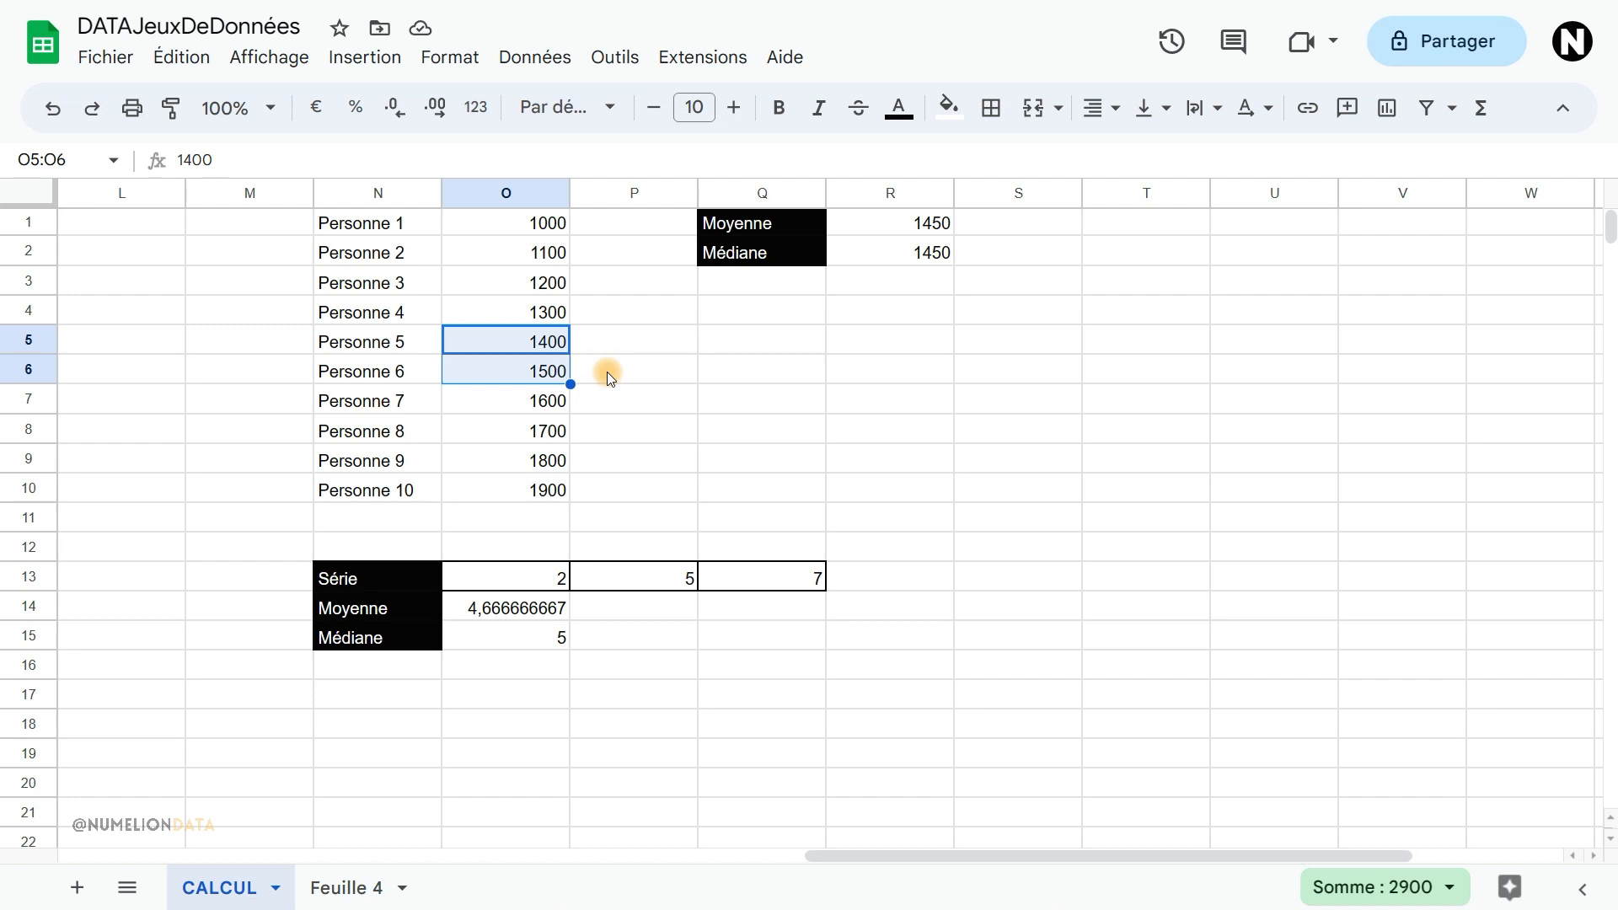
pyautogui.click(526, 345)
pyautogui.click(510, 364)
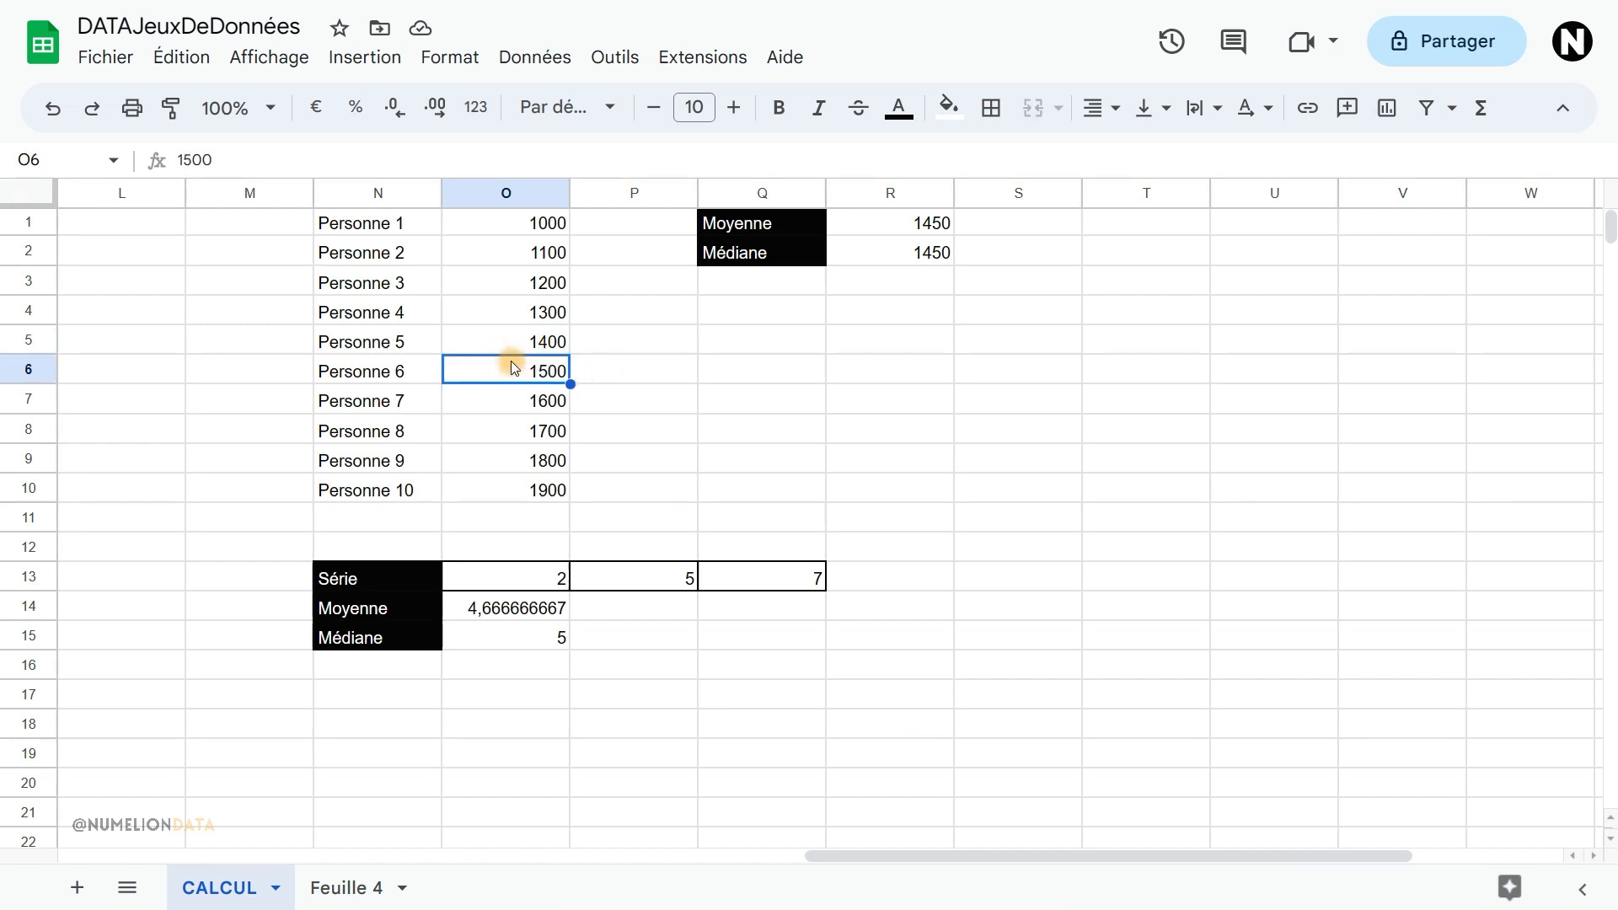
pyautogui.click(927, 257)
# Calculate the median of the Microsoft PER values in G8 with the MEDIANE function over D3:D56.
pyautogui.moveTo(841, 856); pyautogui.dragTo(154, 856)
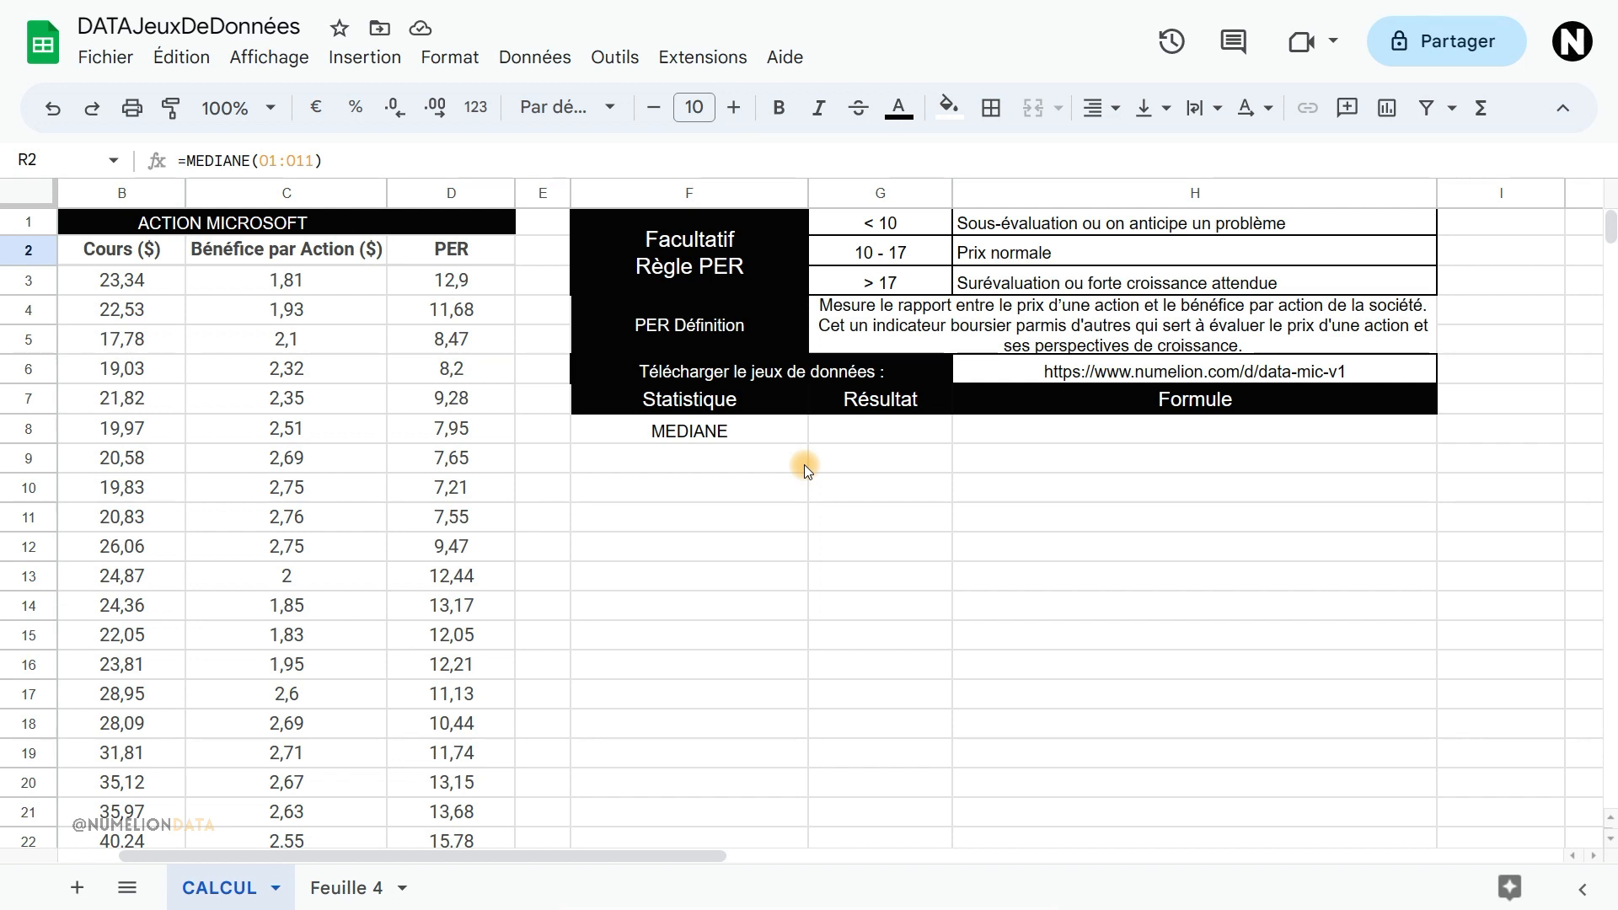
pyautogui.click(869, 440)
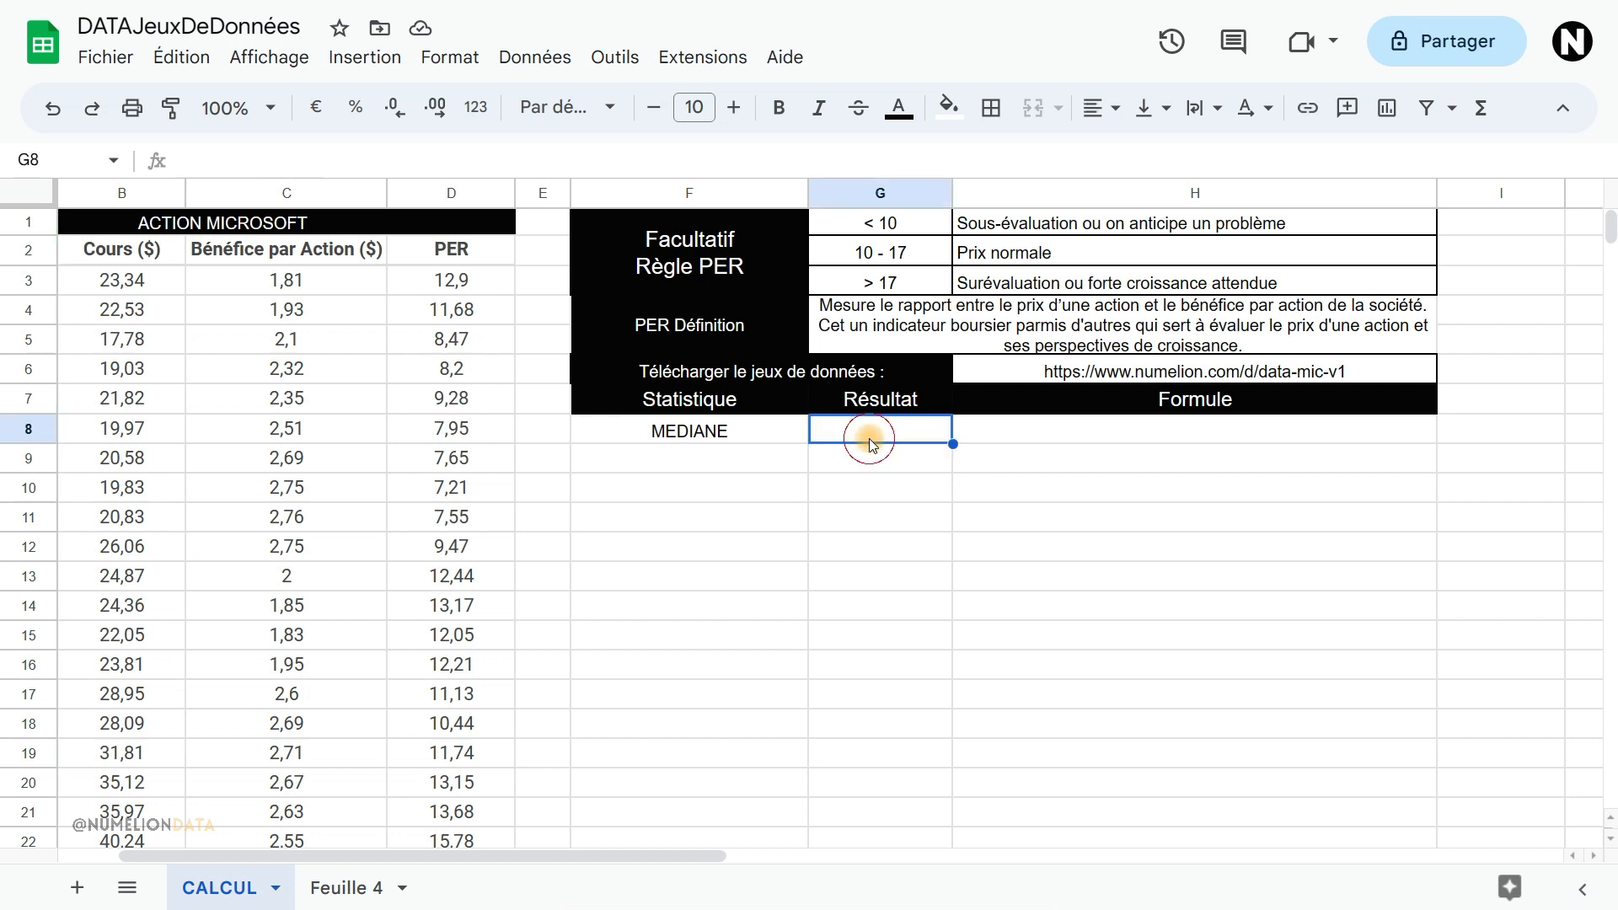
pyautogui.write('=')
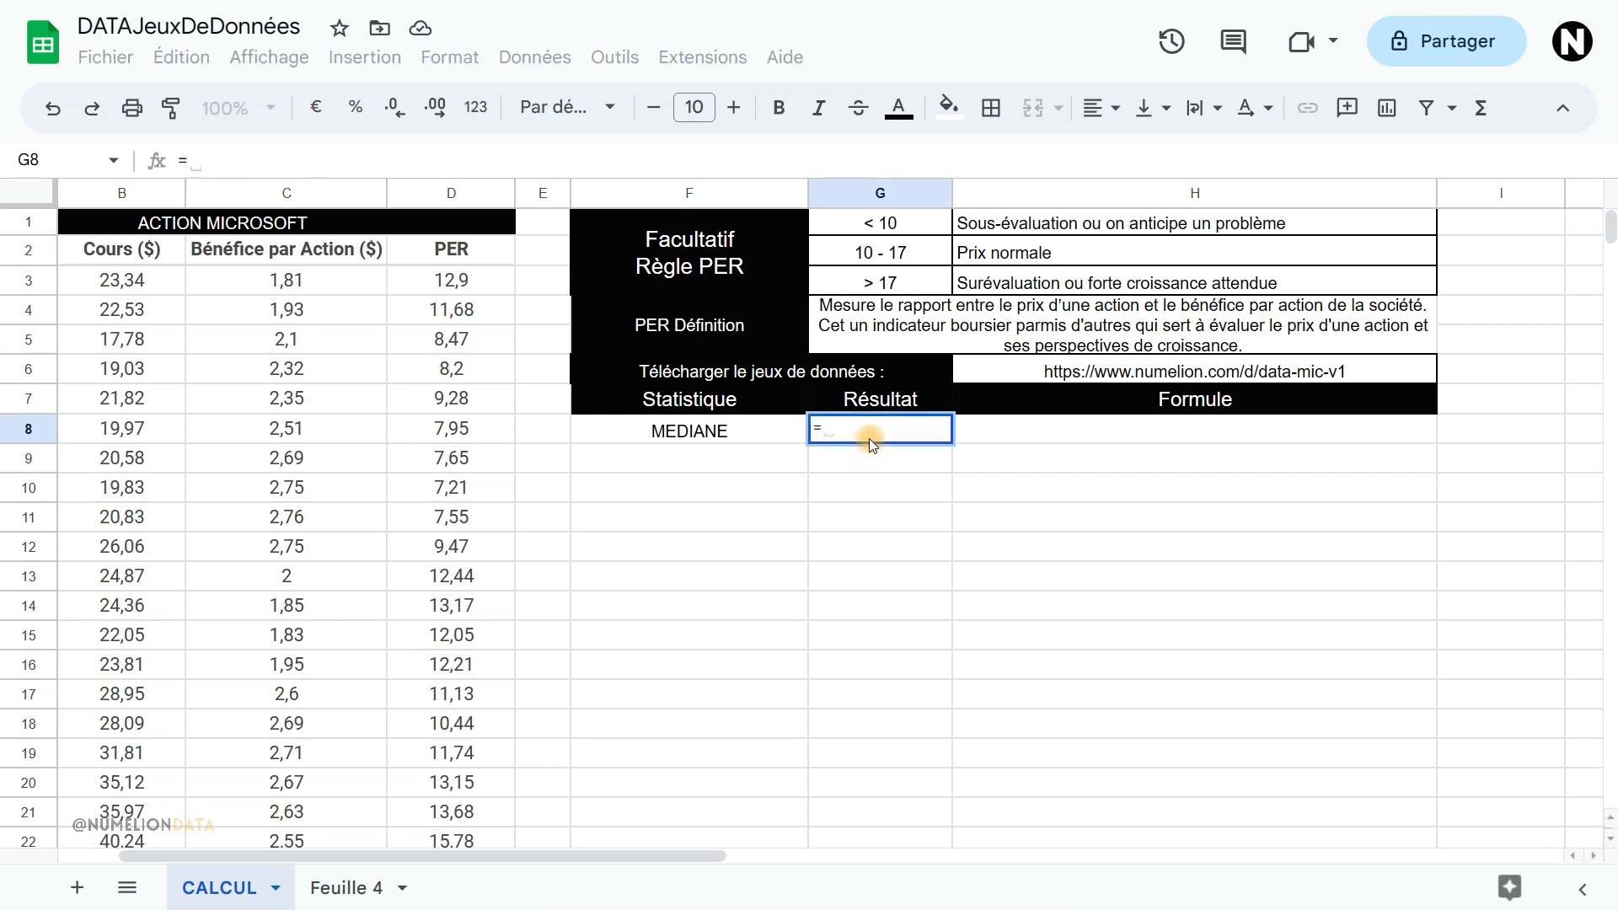
pyautogui.write('mediane(')
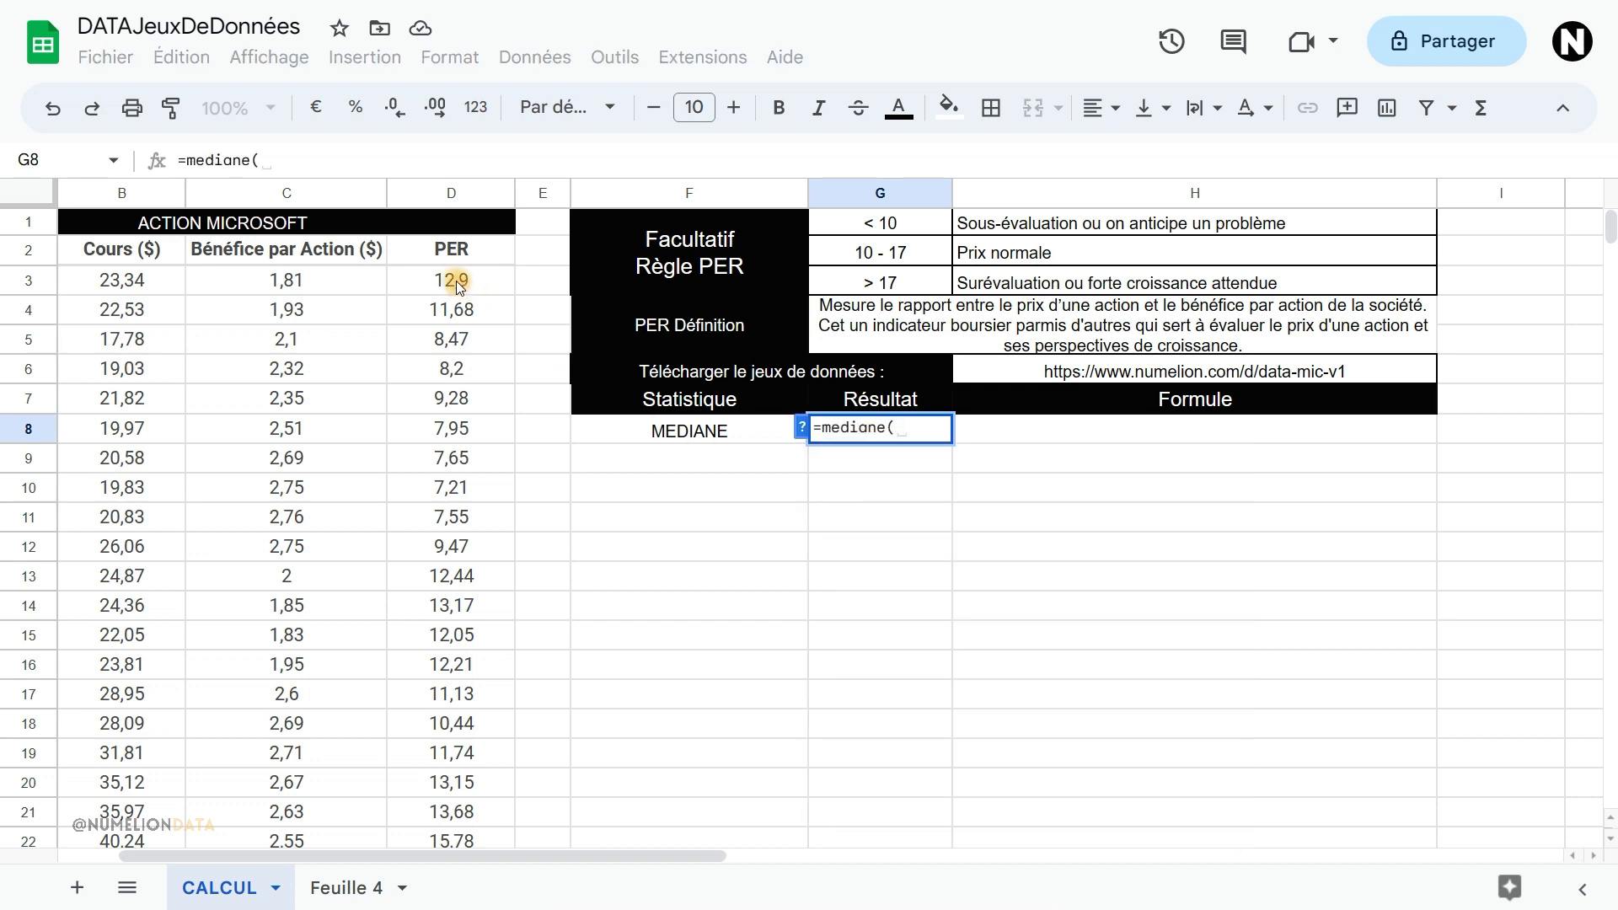
pyautogui.moveTo(459, 286); pyautogui.dragTo(463, 578)
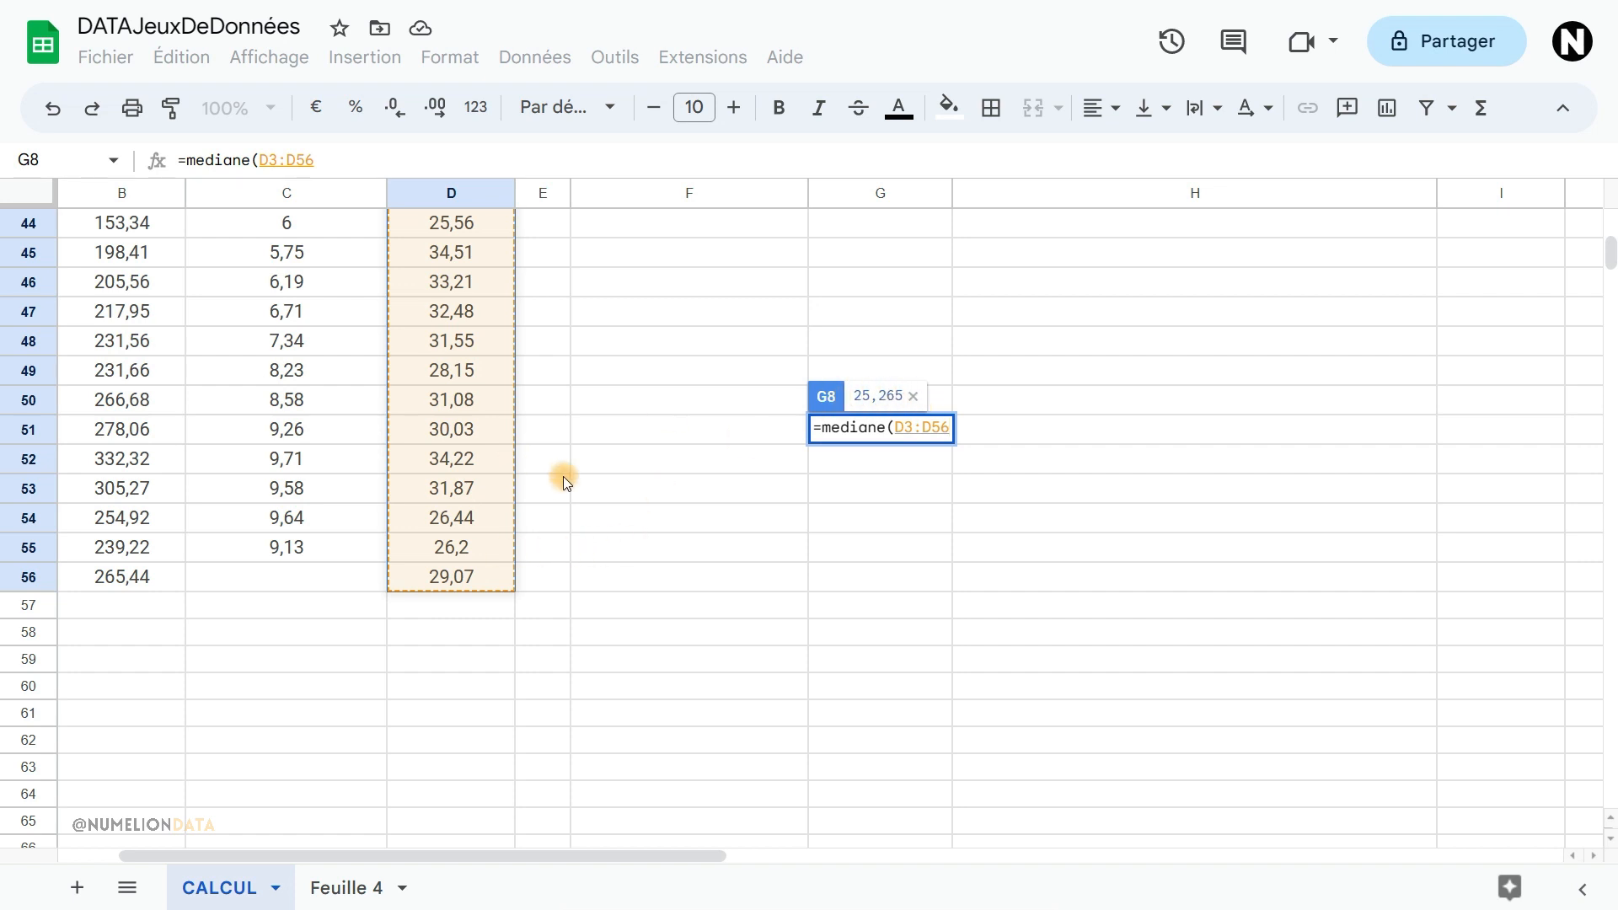
pyautogui.press('Return')
pyautogui.scroll(3, 559, 480)
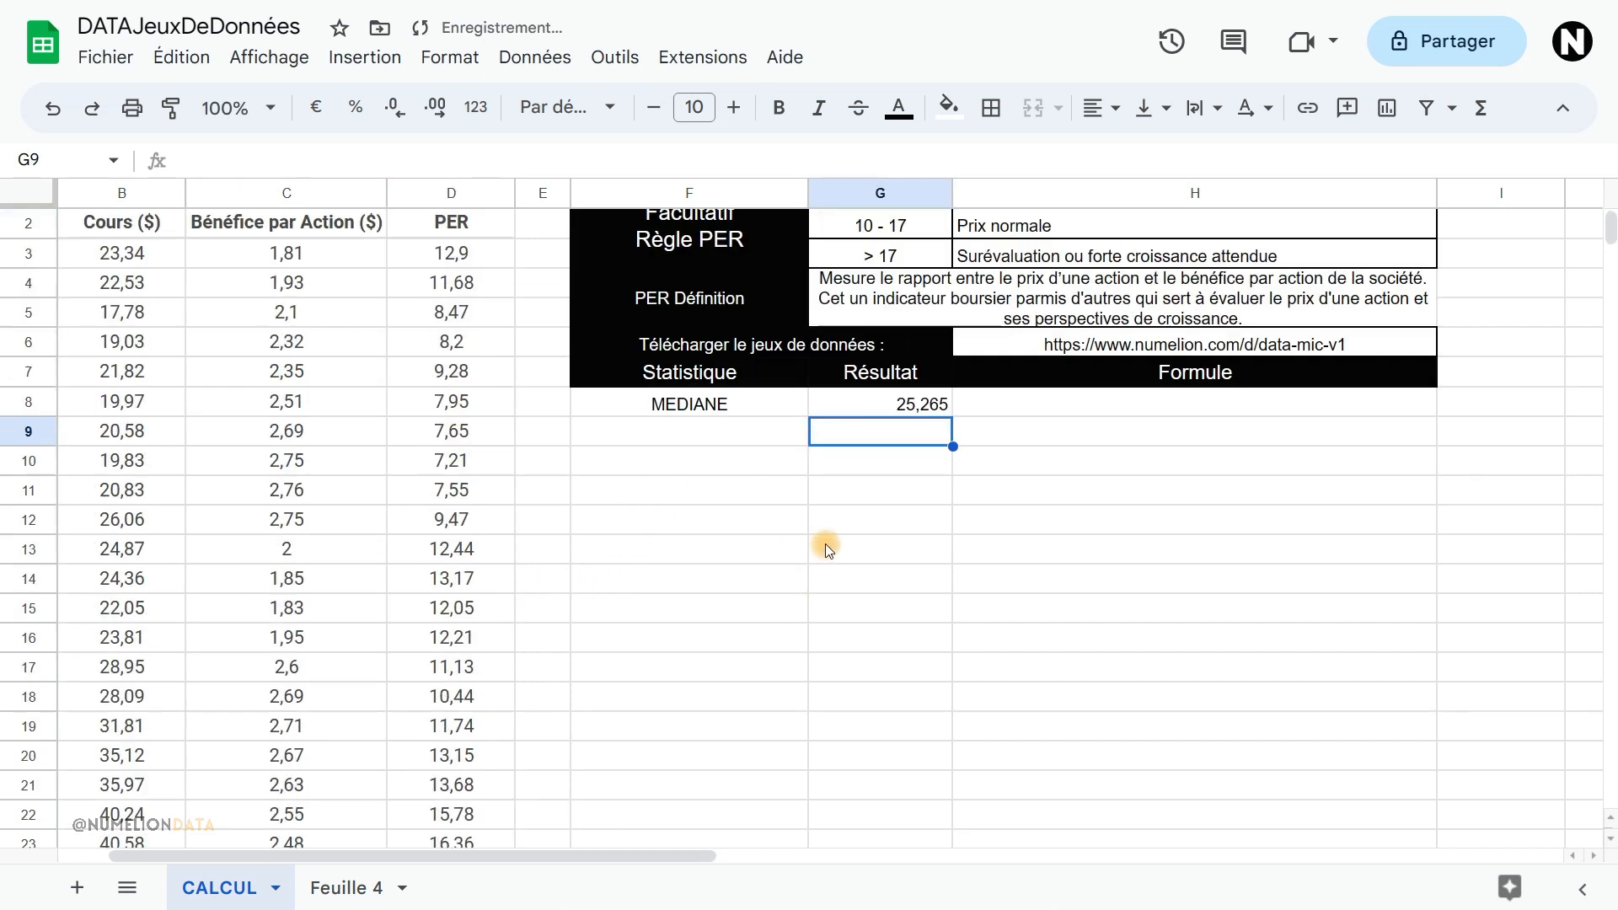
# Check the G8 median formula against the PER column and record =MEDIANE(D3:D56) as text in H8.
pyautogui.click(877, 438)
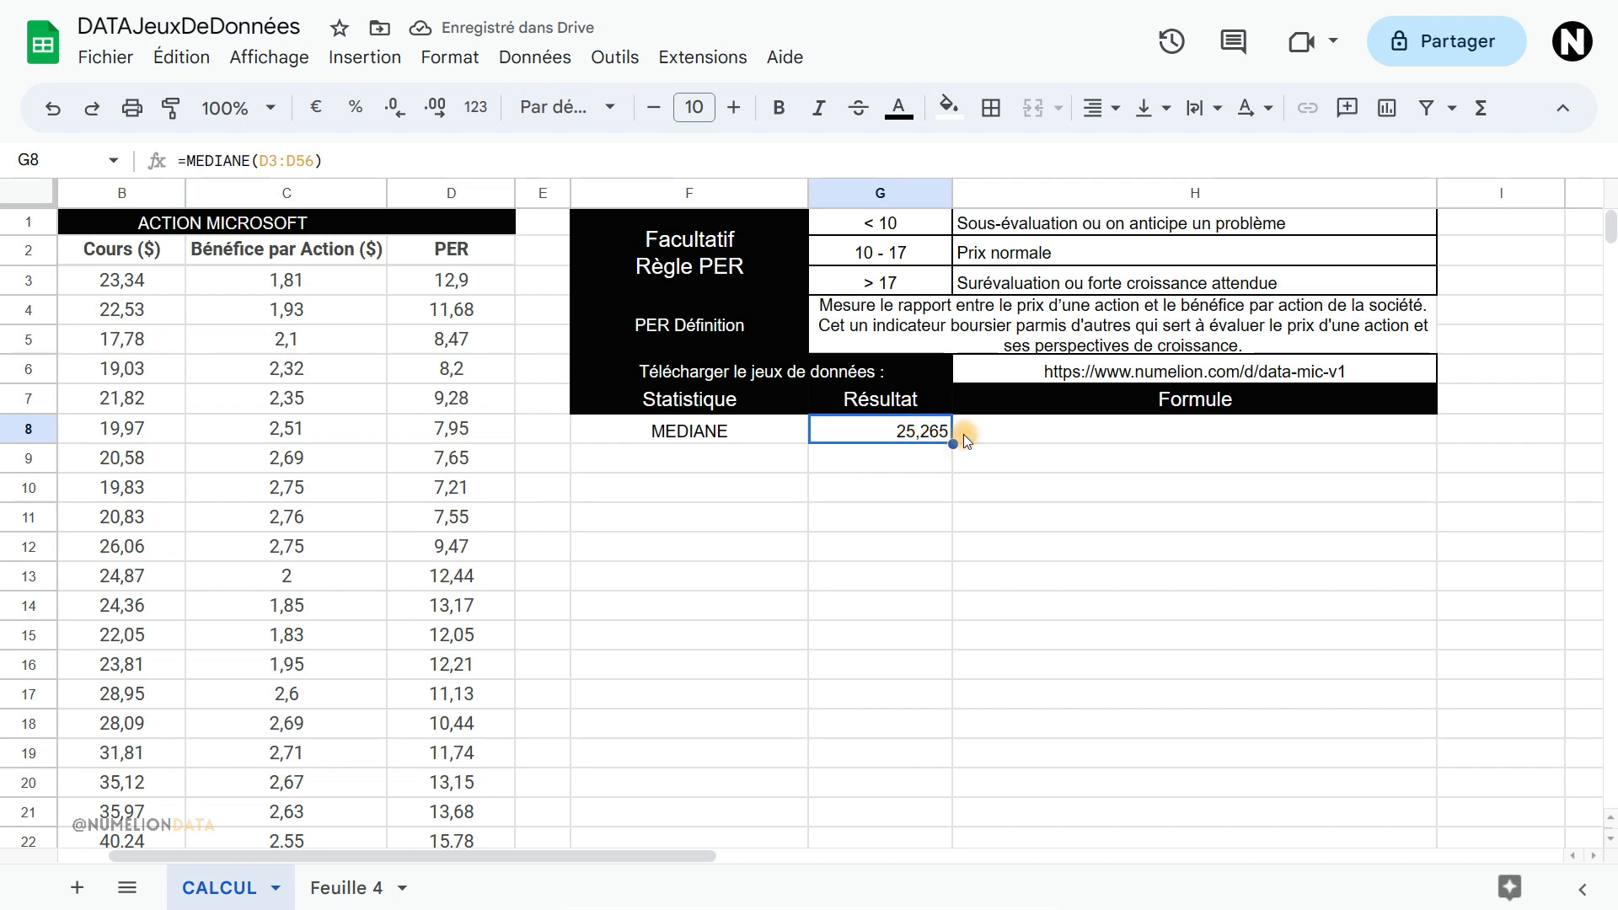
pyautogui.scroll(-12, 445, 553)
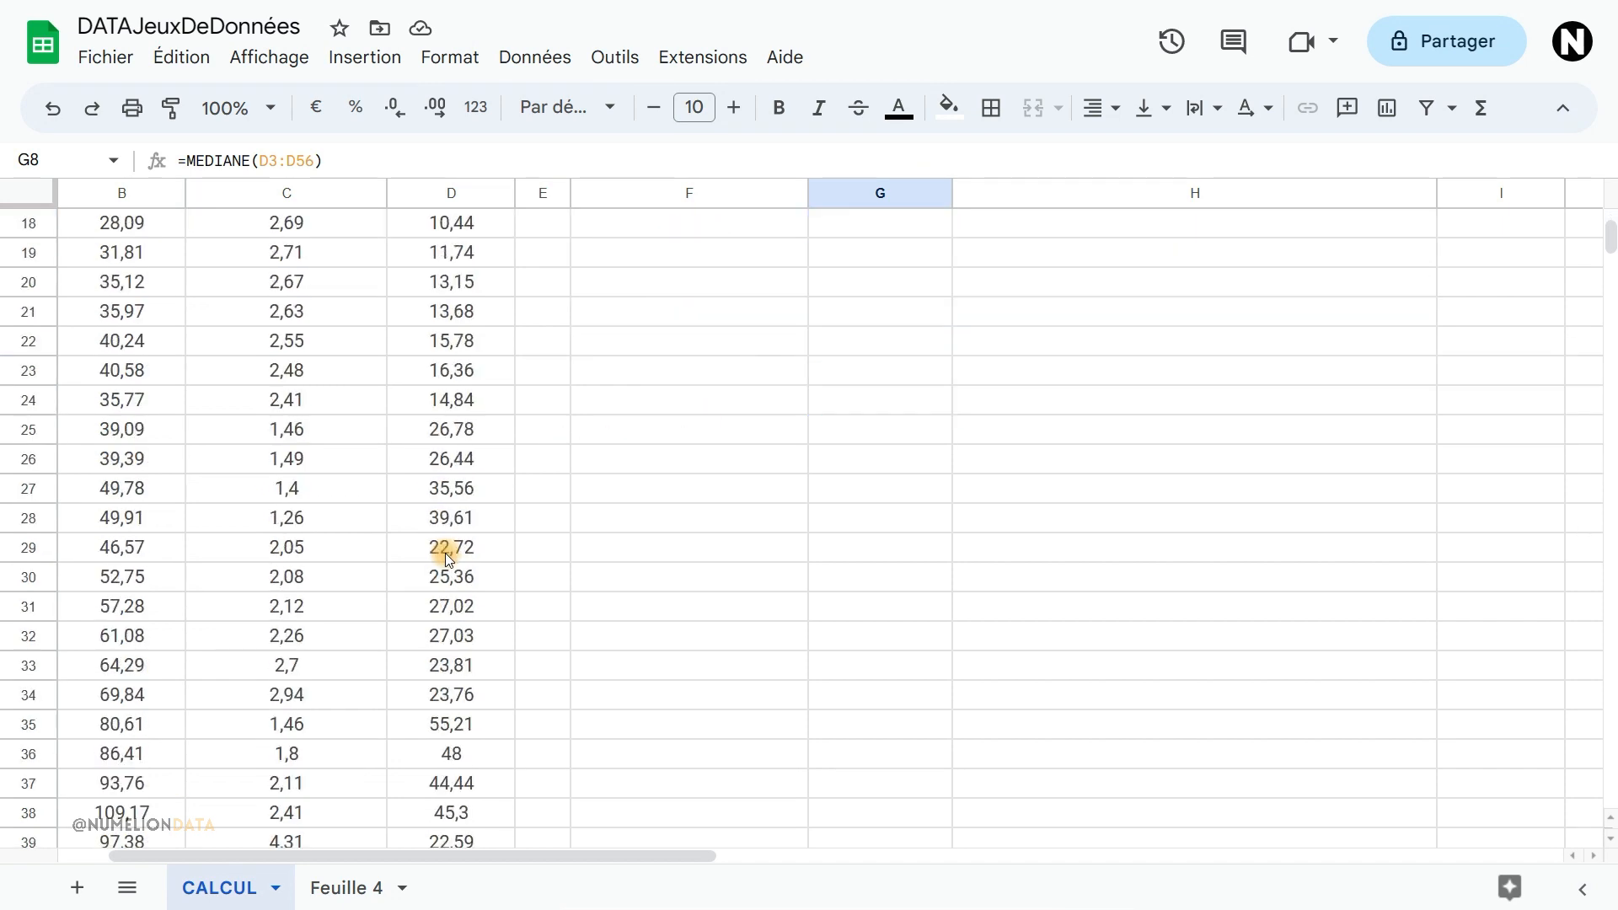
pyautogui.scroll(13, 821, 460)
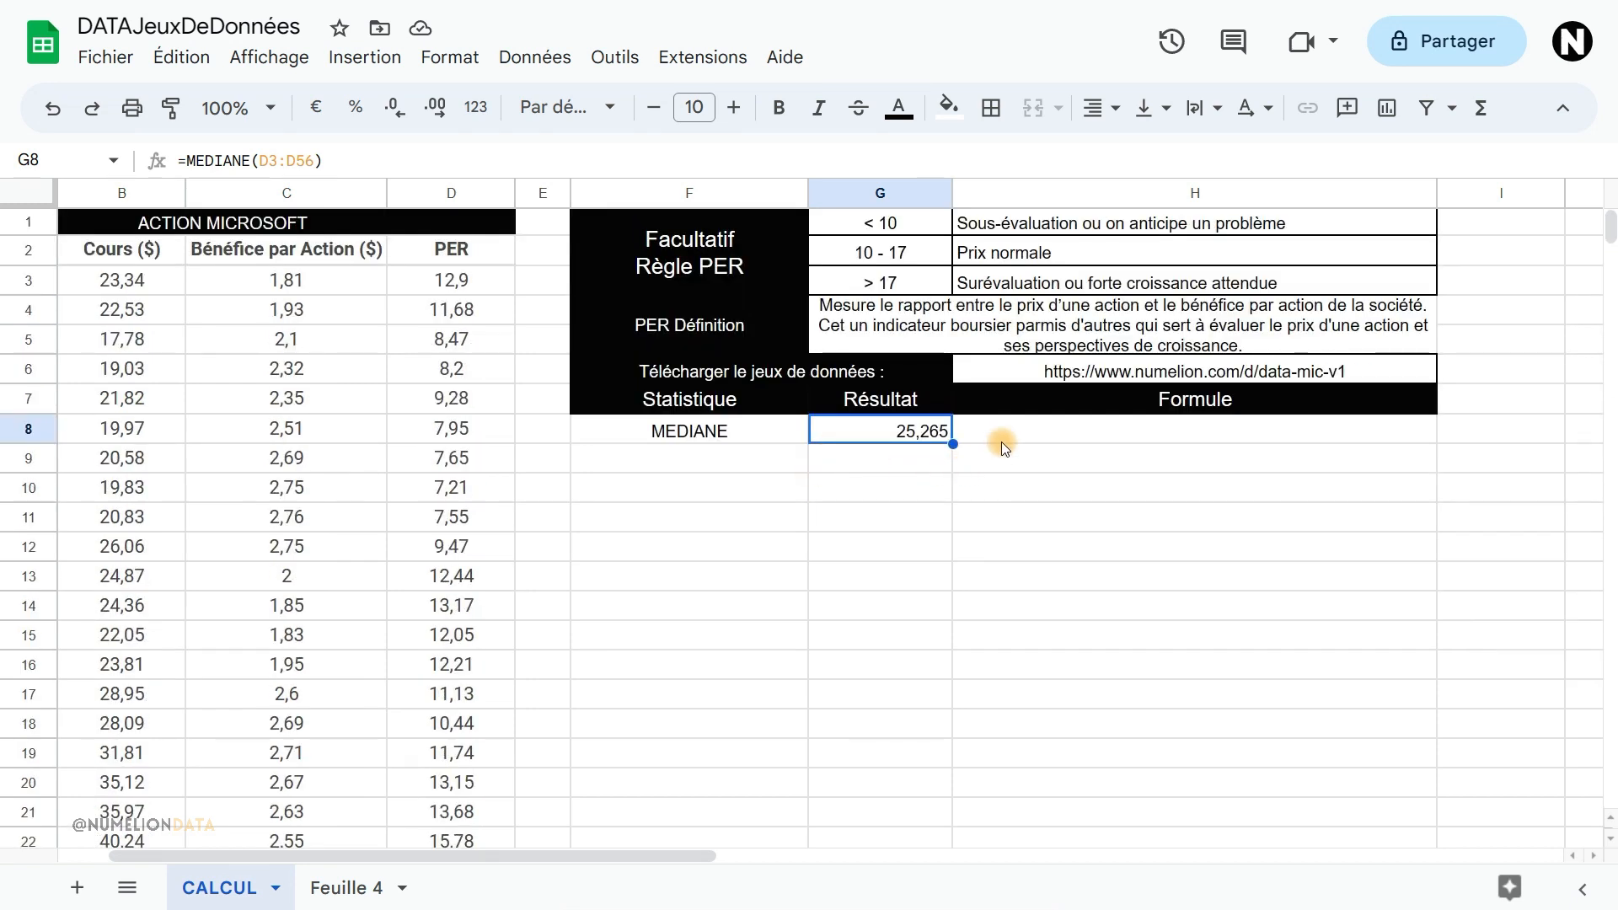
pyautogui.click(1001, 429)
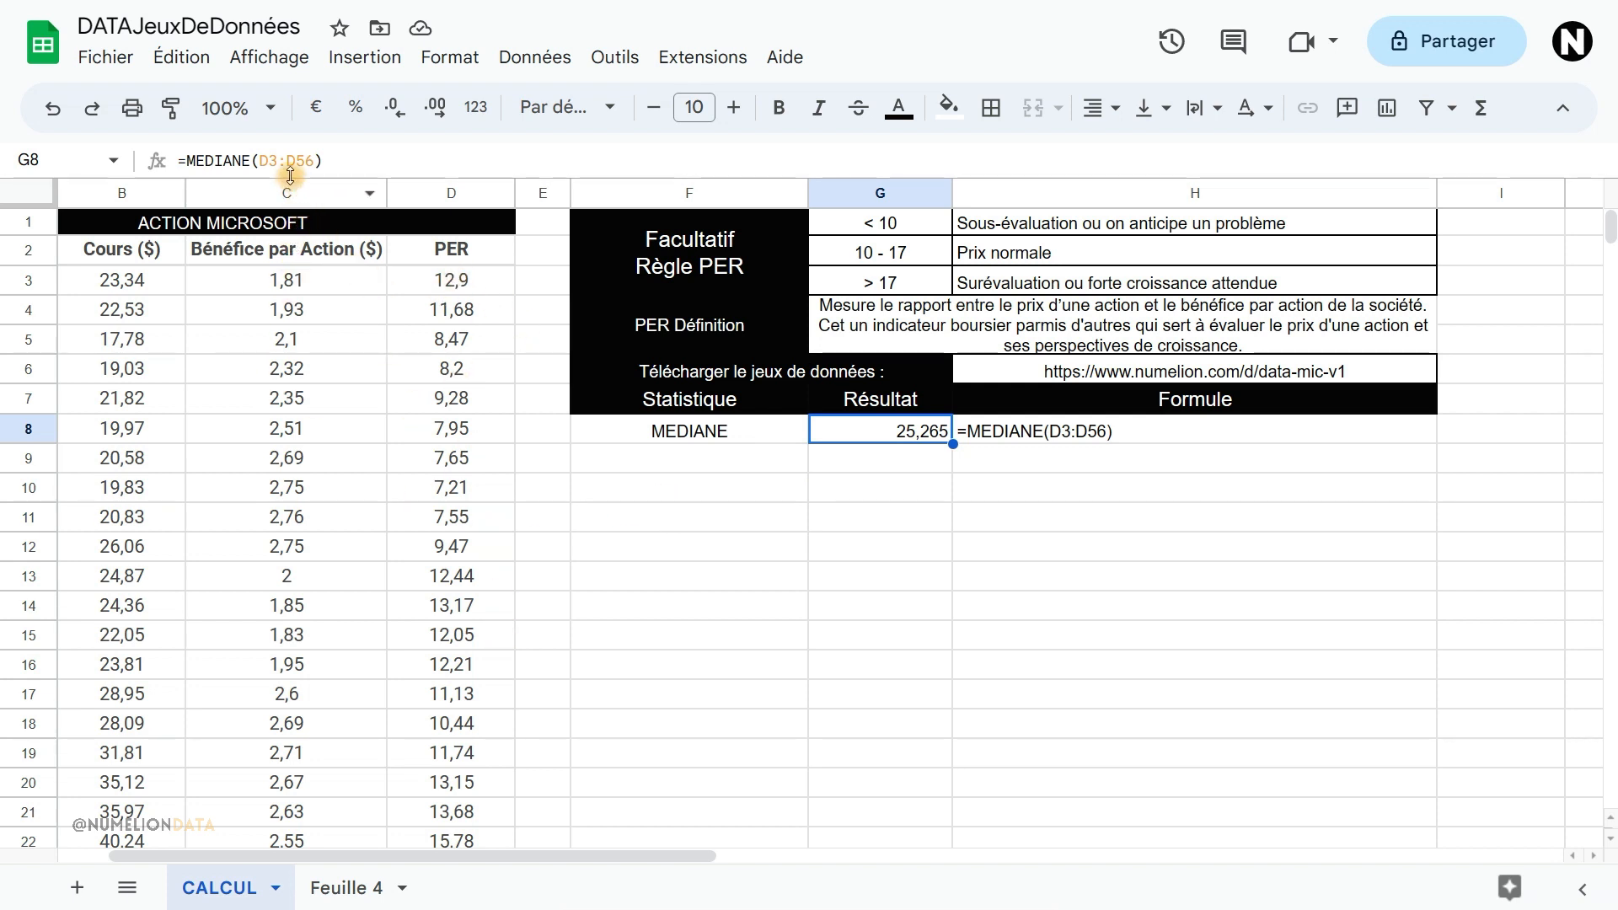
# Change the G8 formula to =MEDIANE(D3:D50;D52:D56) to leave out D51, and check the two ranges against the PER column.
pyautogui.moveTo(314, 160); pyautogui.dragTo(305, 160)
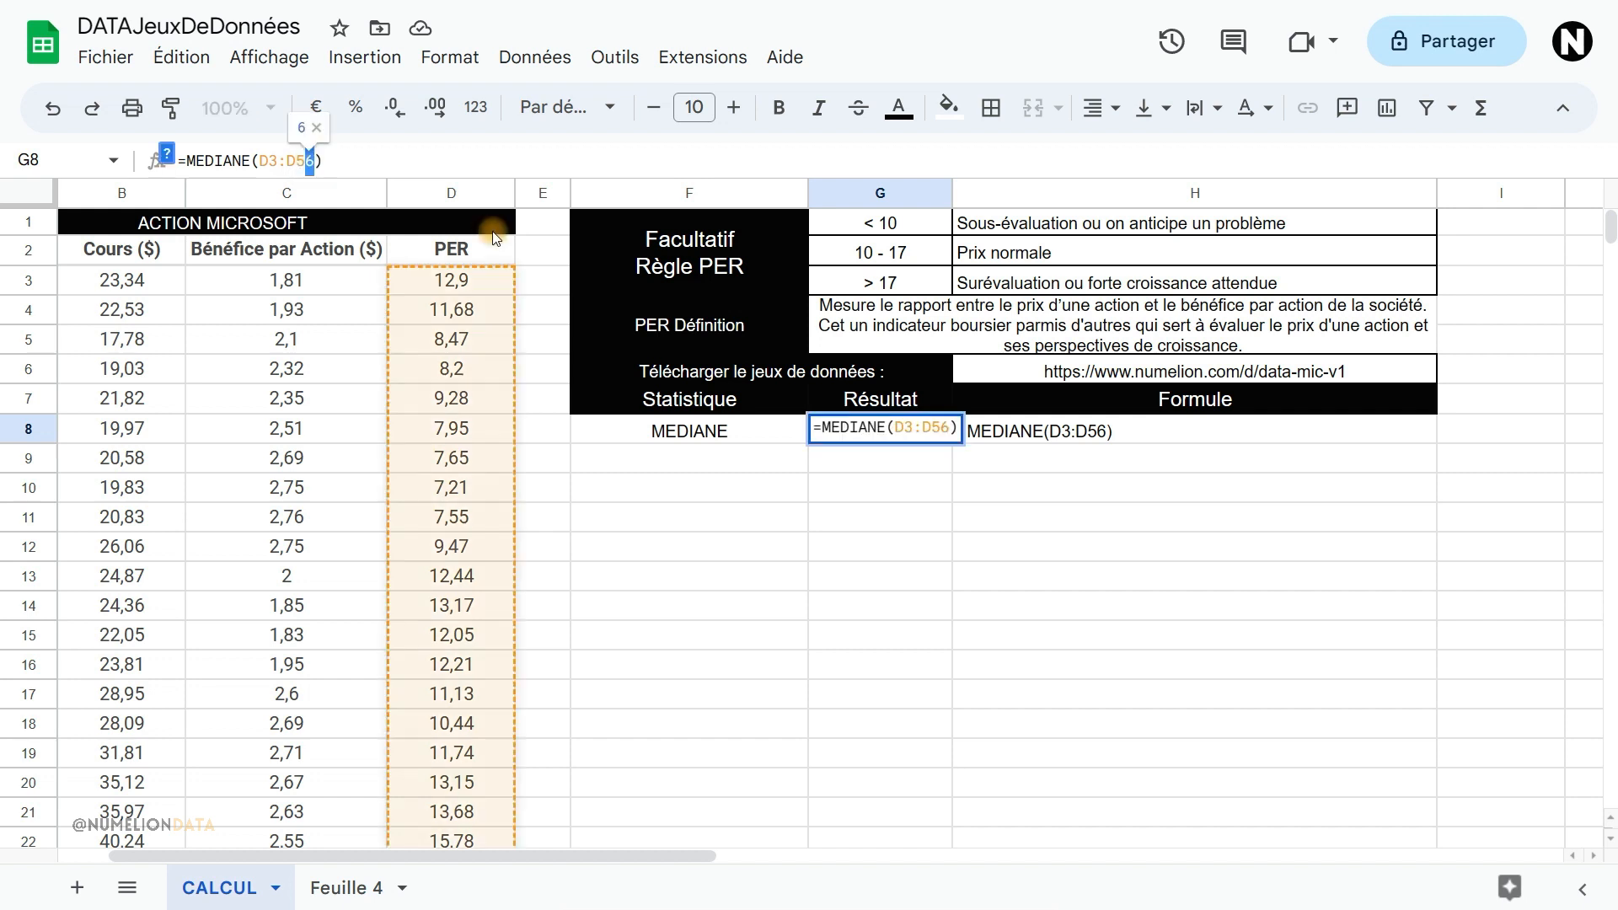
pyautogui.write('0')
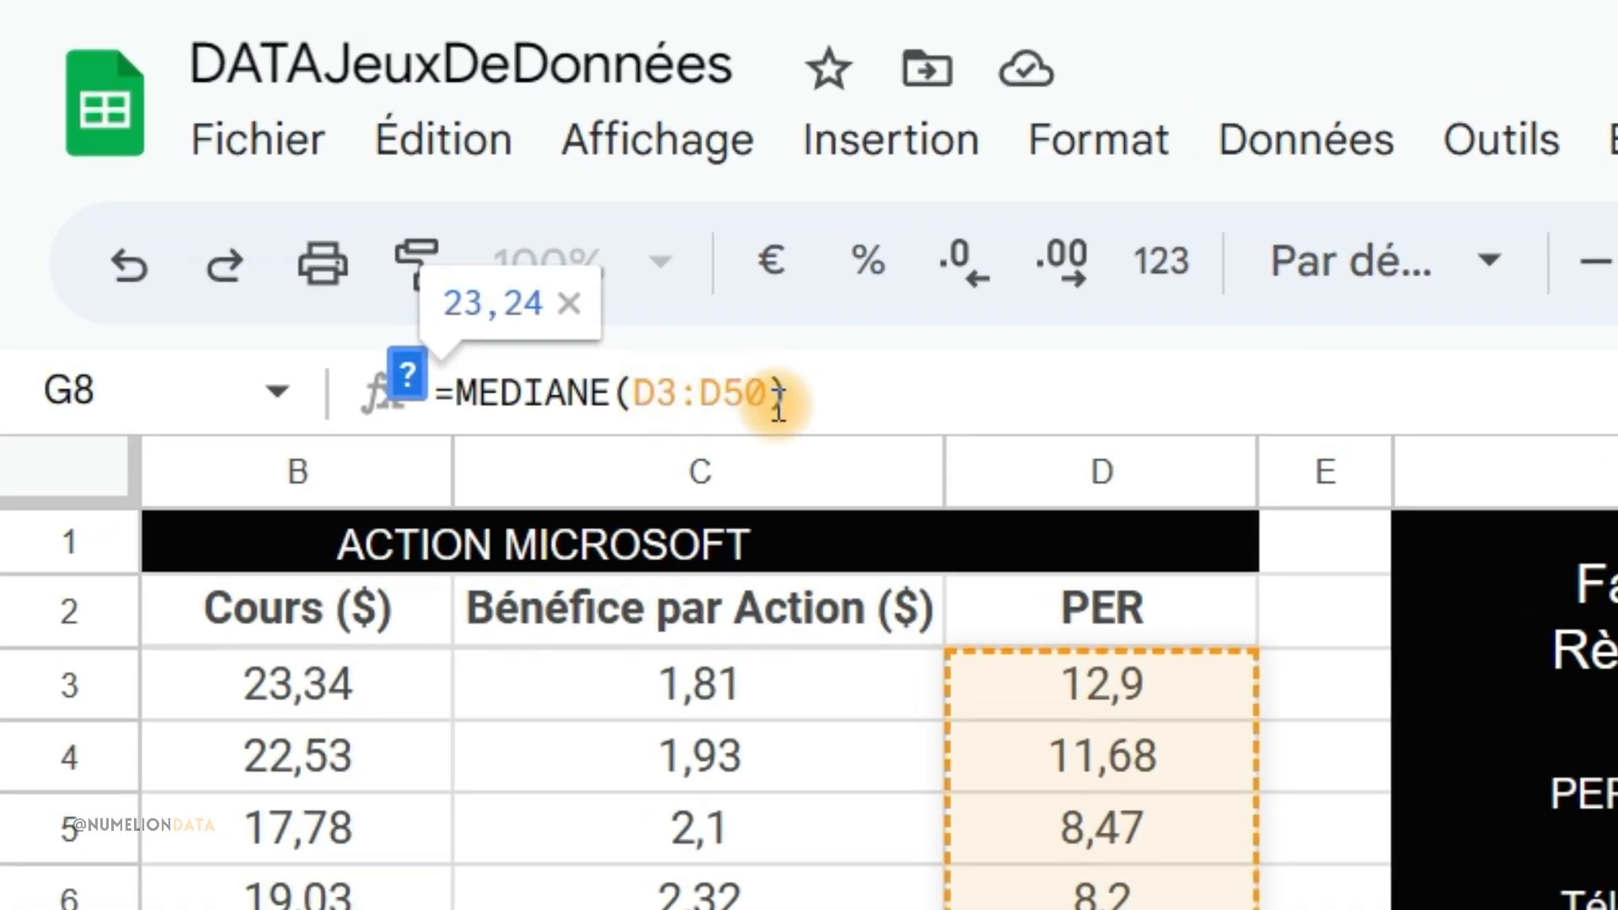
pyautogui.write('; ')
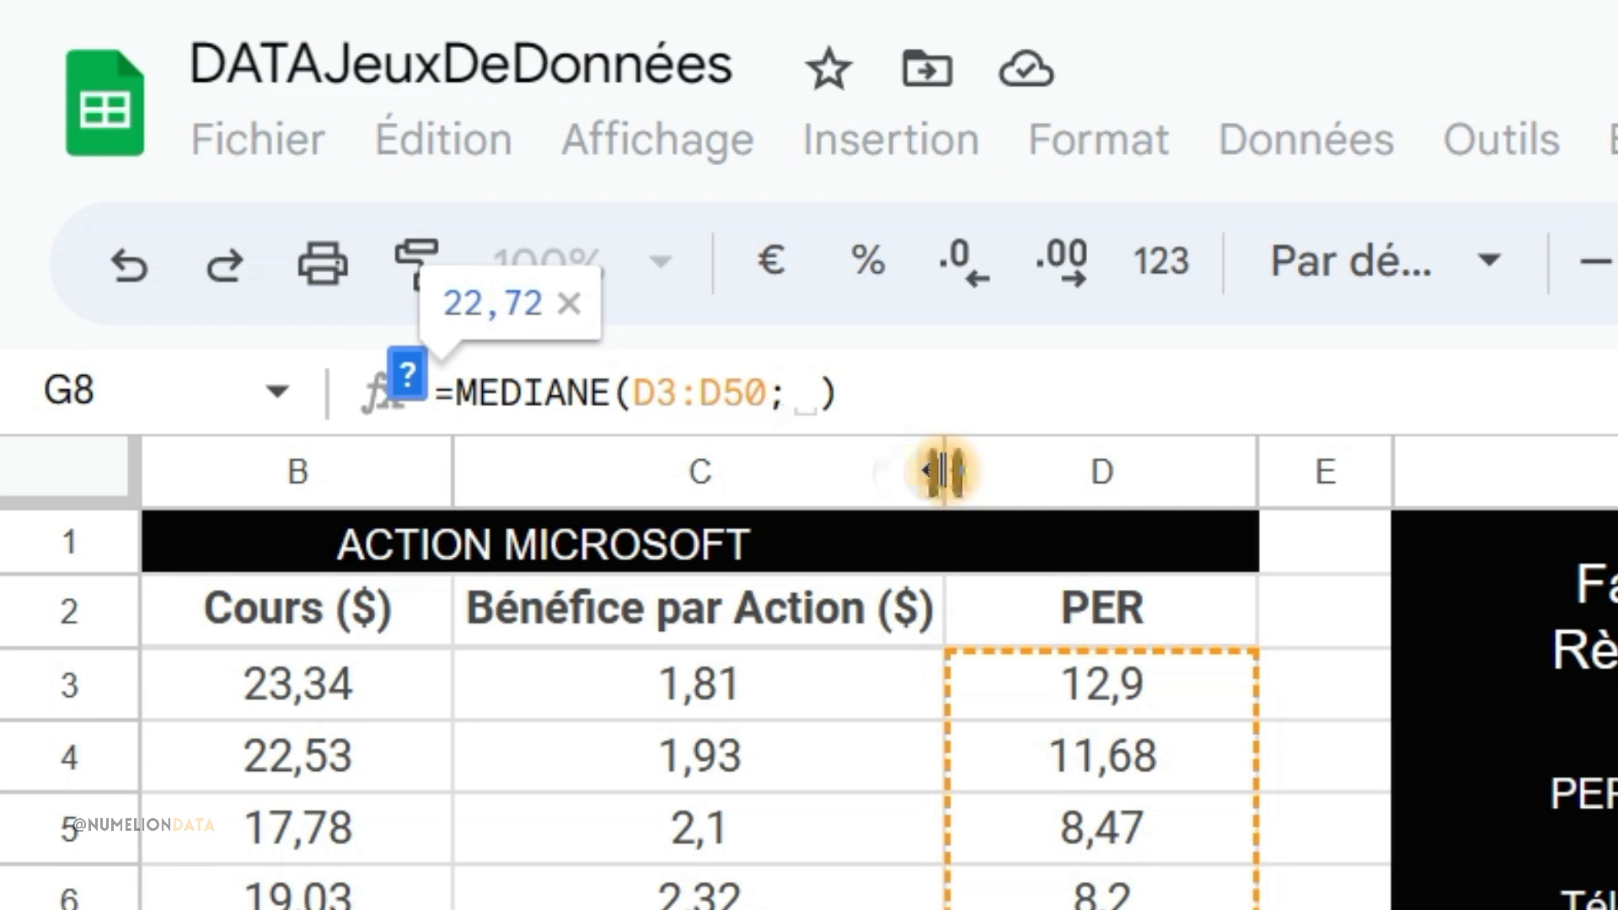
pyautogui.write('D52')
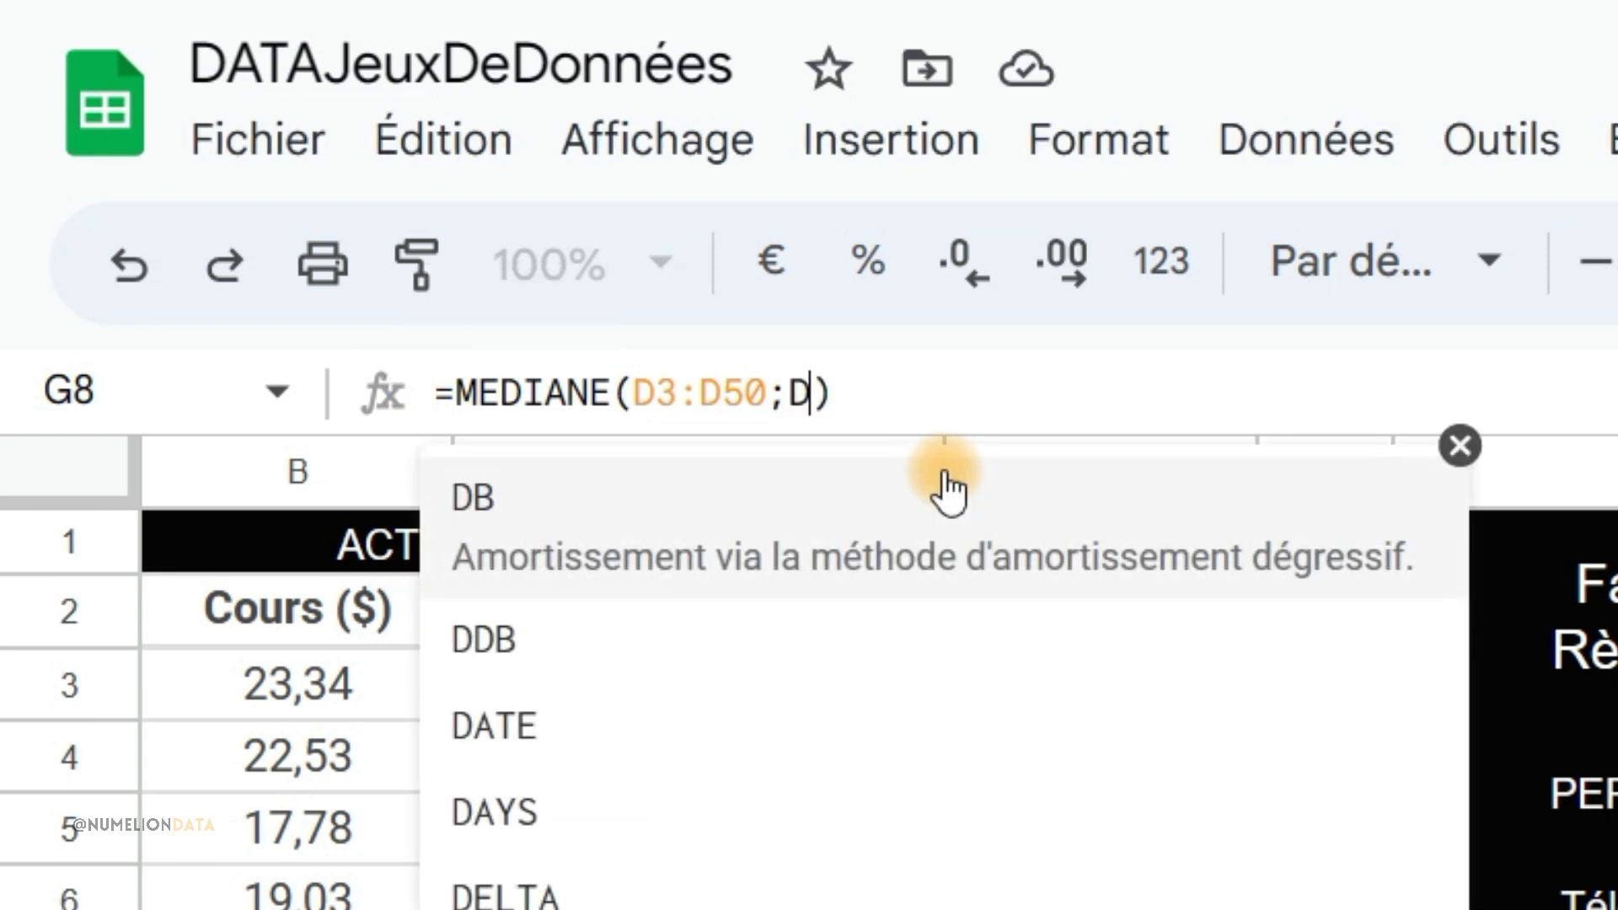
pyautogui.write(':D56')
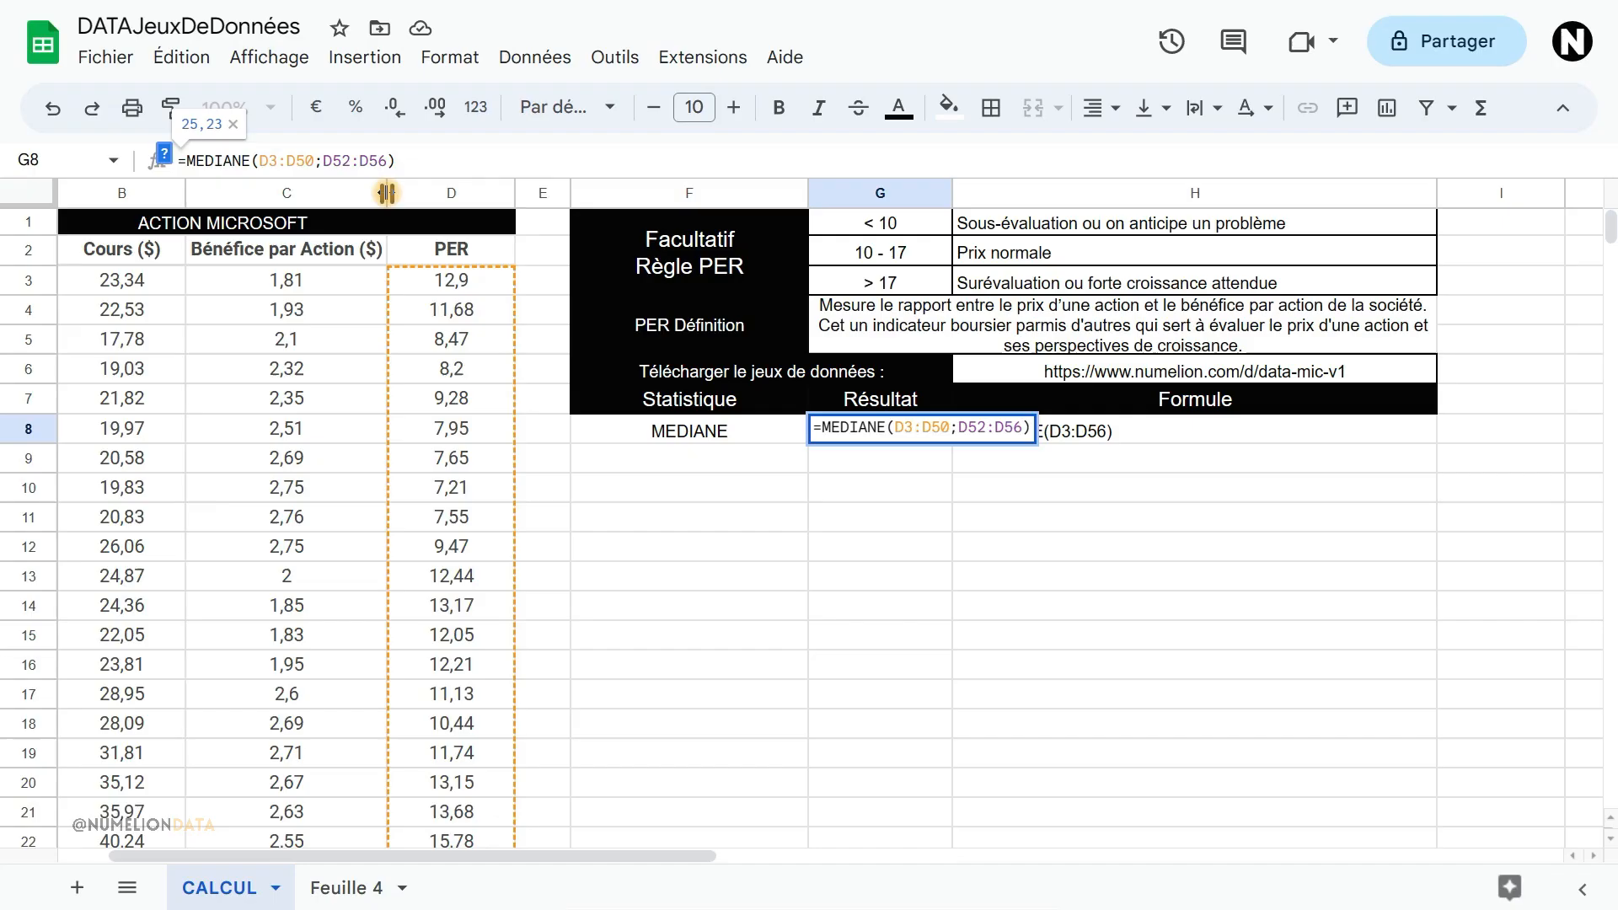
pyautogui.press('Return')
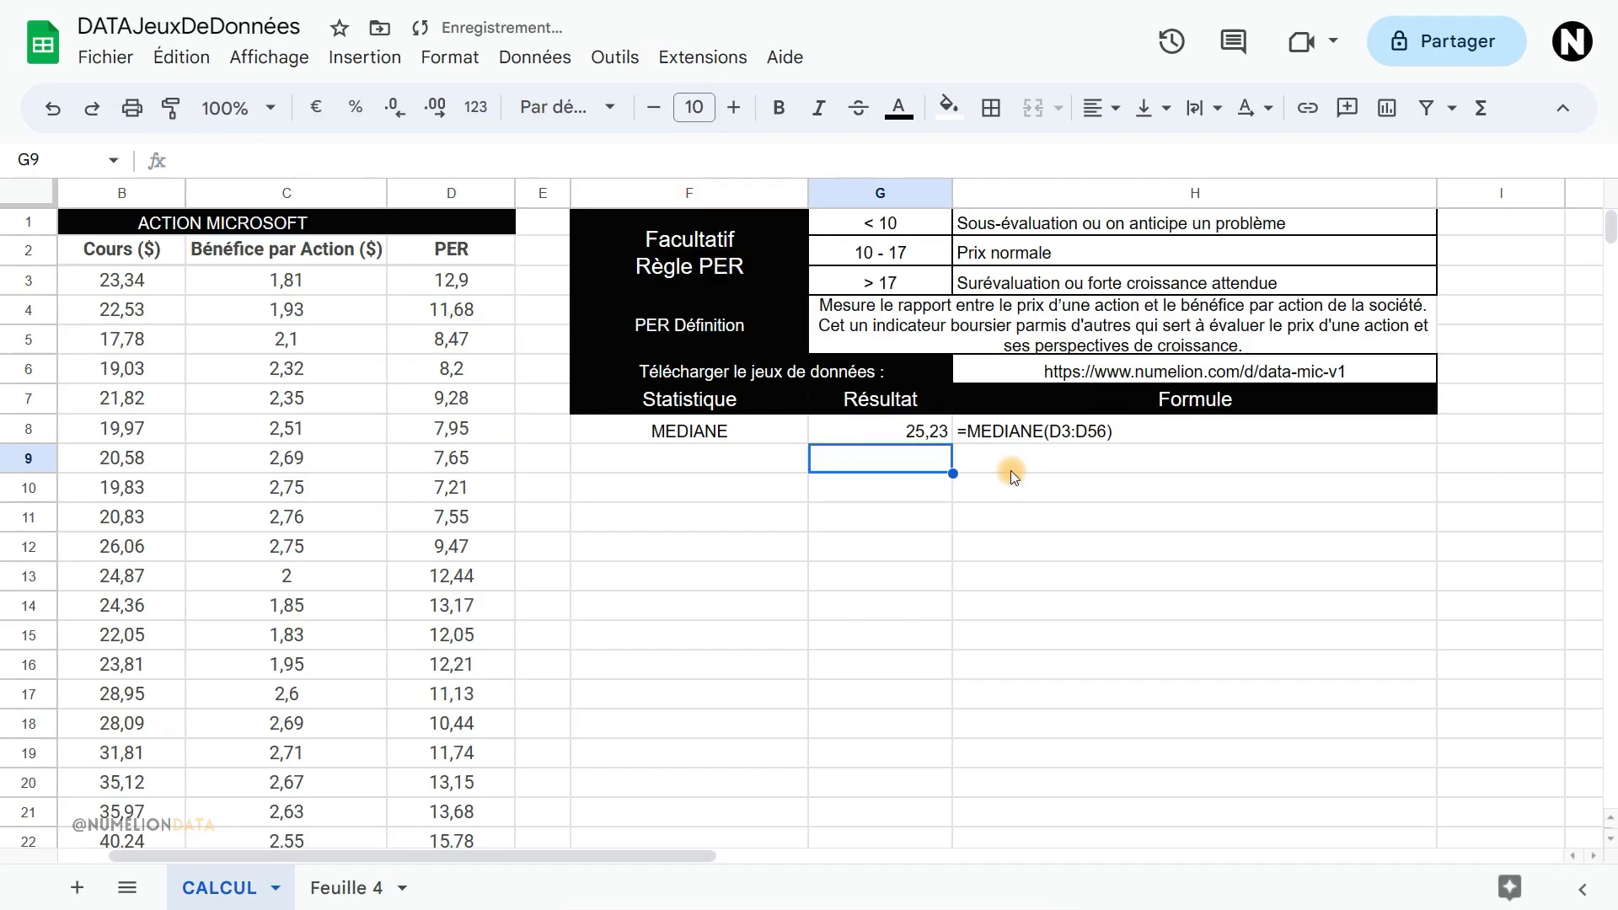
pyautogui.click(915, 425)
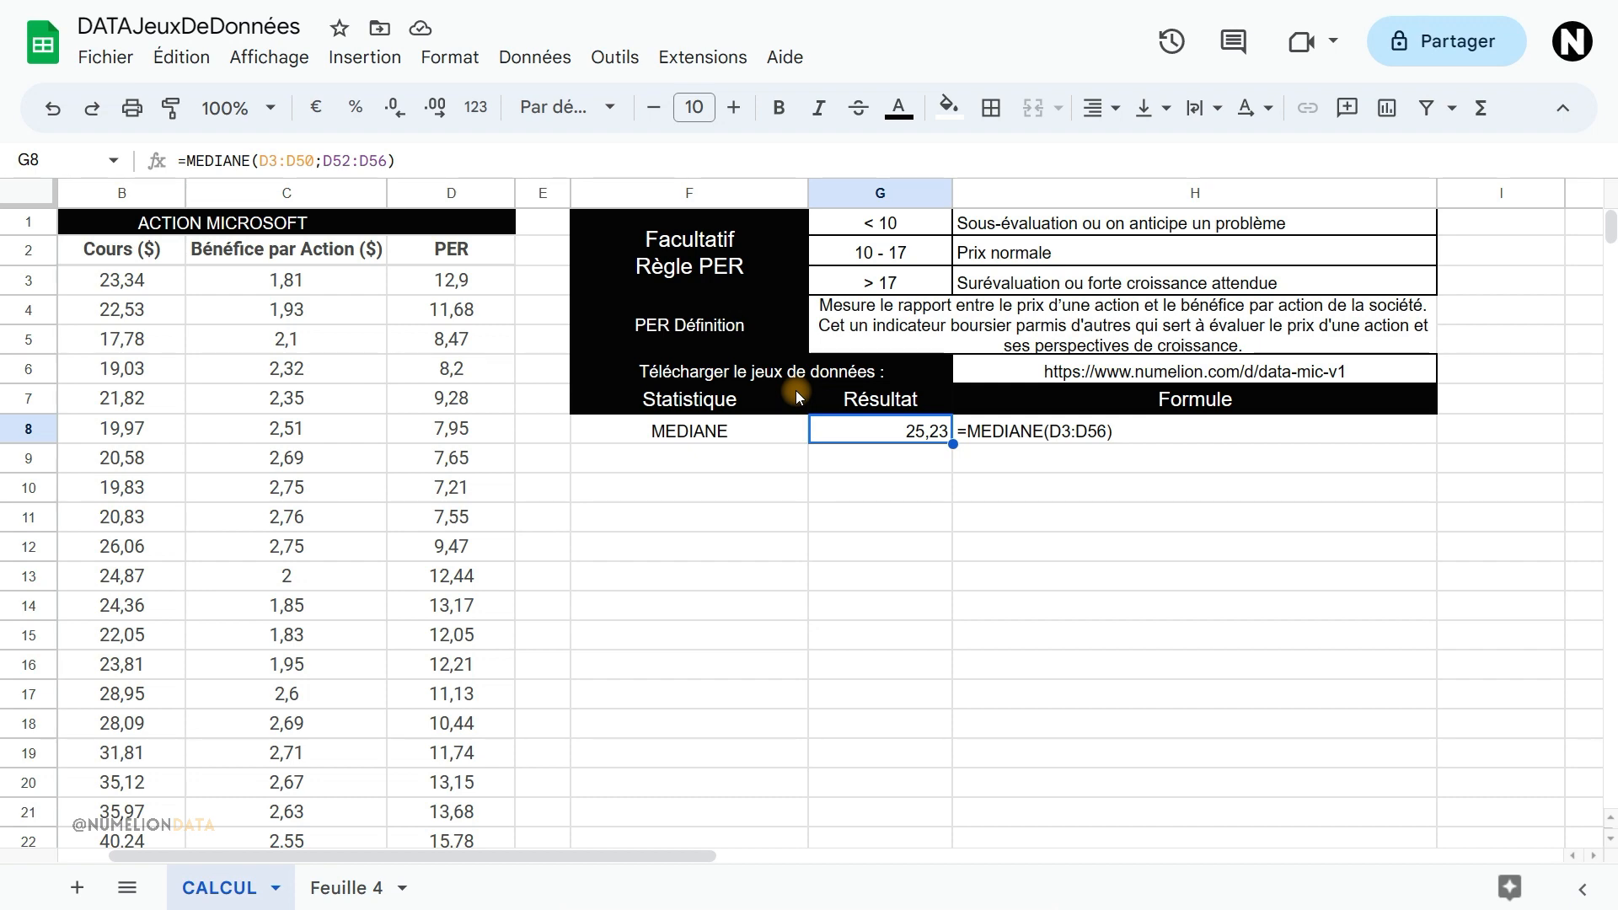
pyautogui.scroll(-8, 511, 666)
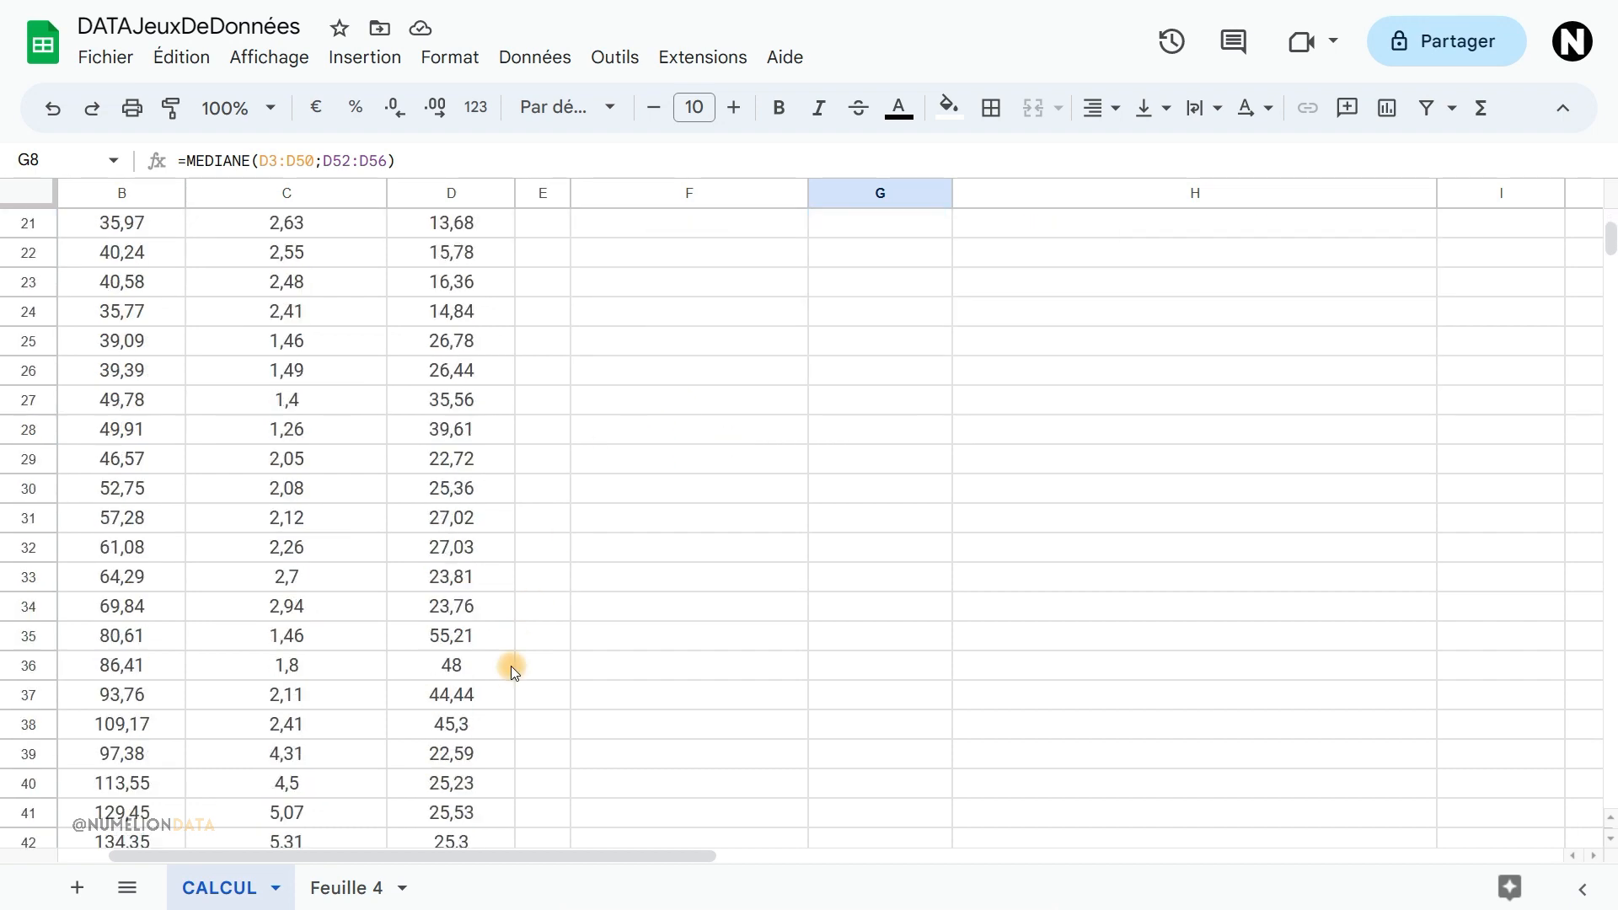
pyautogui.scroll(-5, 510, 666)
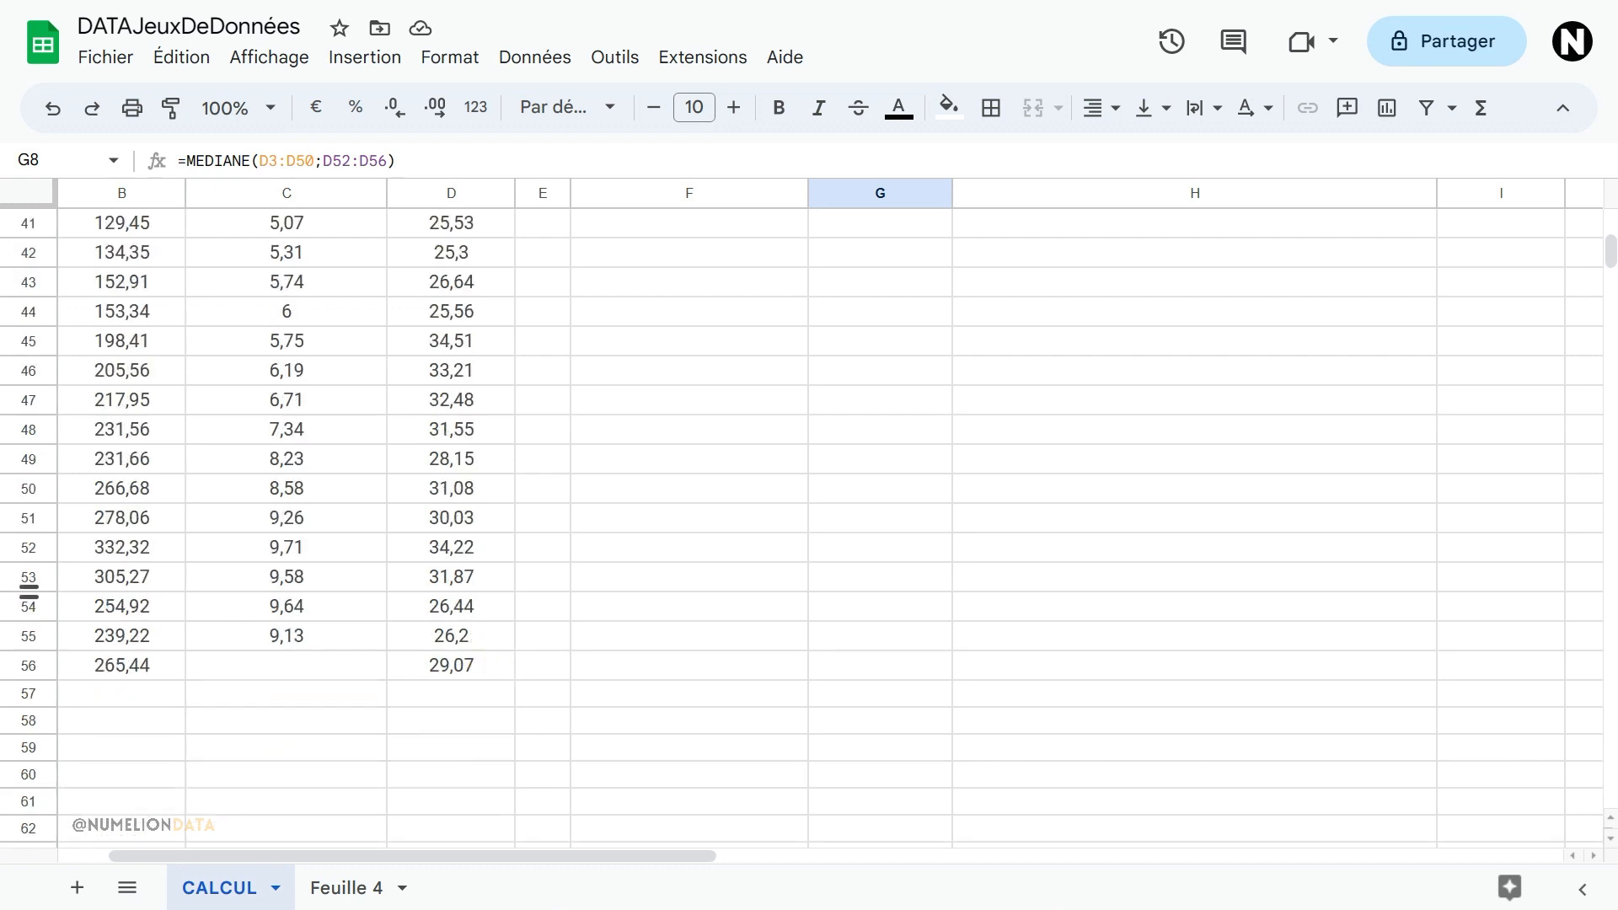
pyautogui.scroll(13, 1039, 568)
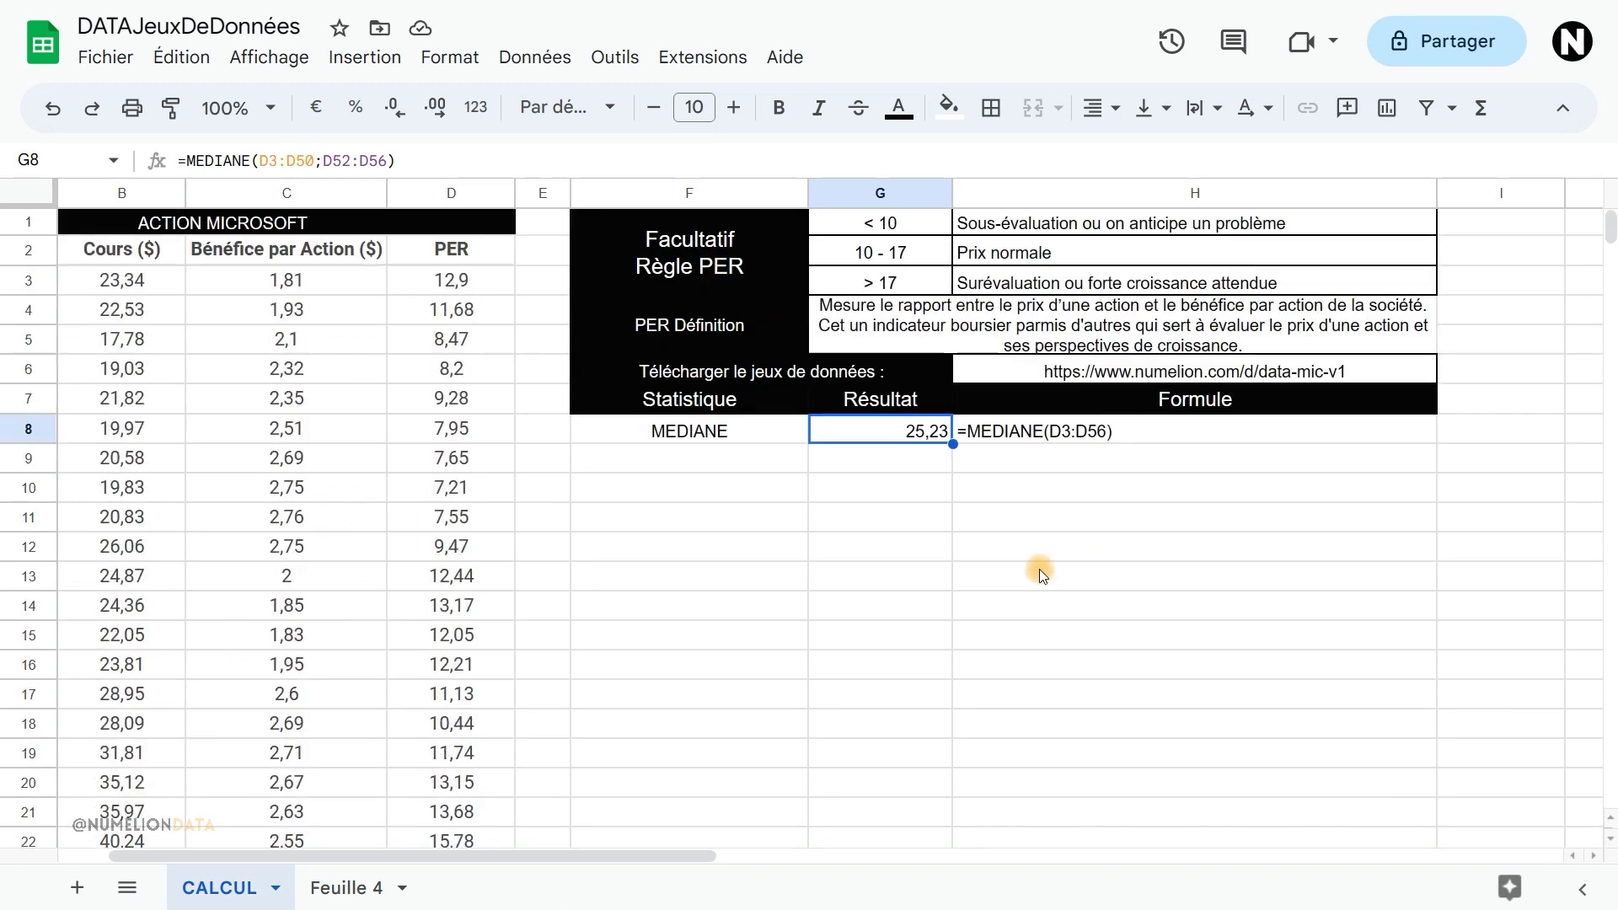